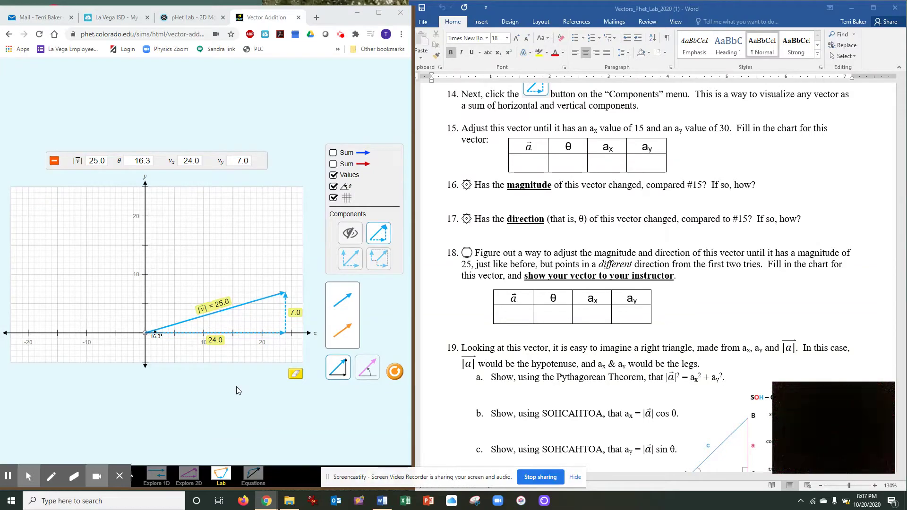
- Scroll the Word worksheet from question 14 down to questions 19–20 and the SOHCAHTOA triangle
scroll(673, 268, down, 3)
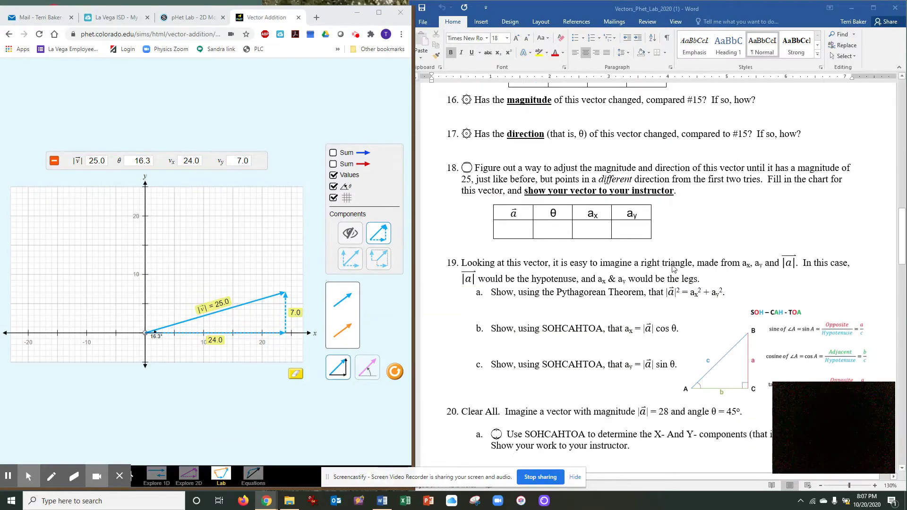
scroll(673, 269, down, 2)
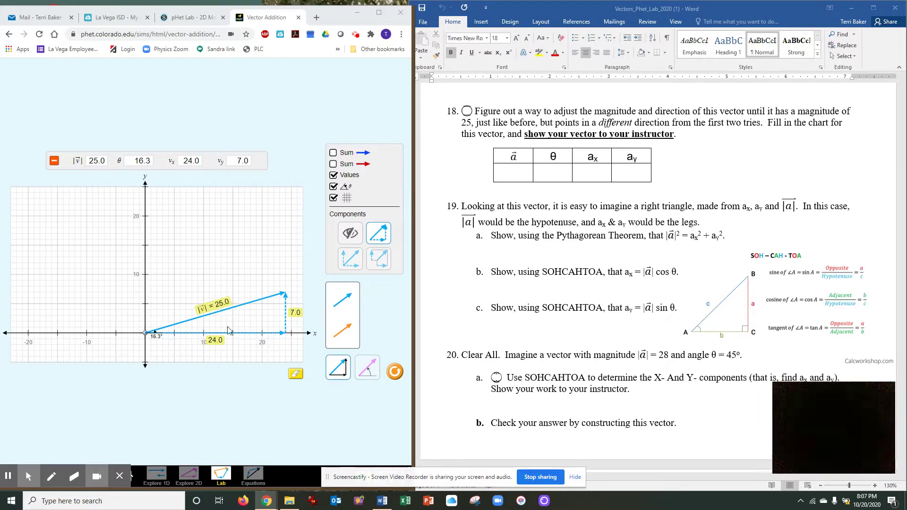
scroll(562, 260, down, 3)
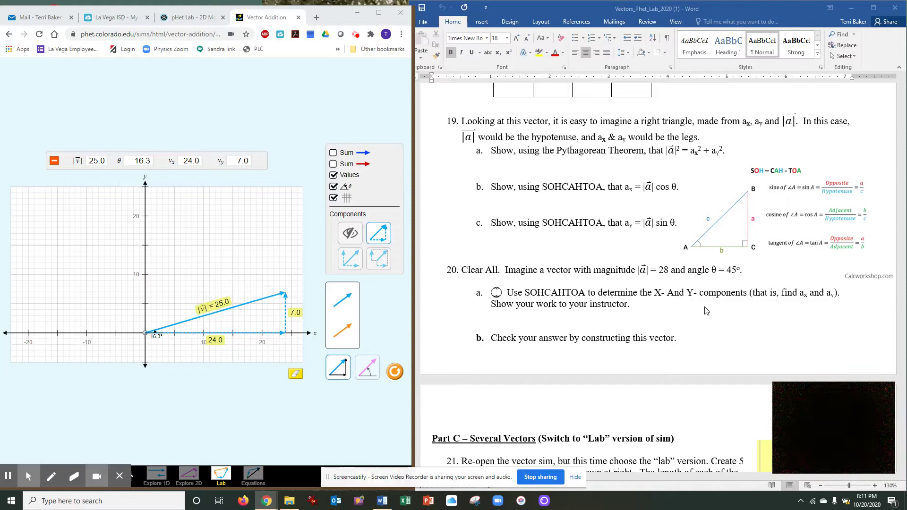
- With worksheet question 20 in view, erase the existing vector so the PhET grid is empty
scroll(706, 324, down, 3)
scroll(706, 324, down, 4)
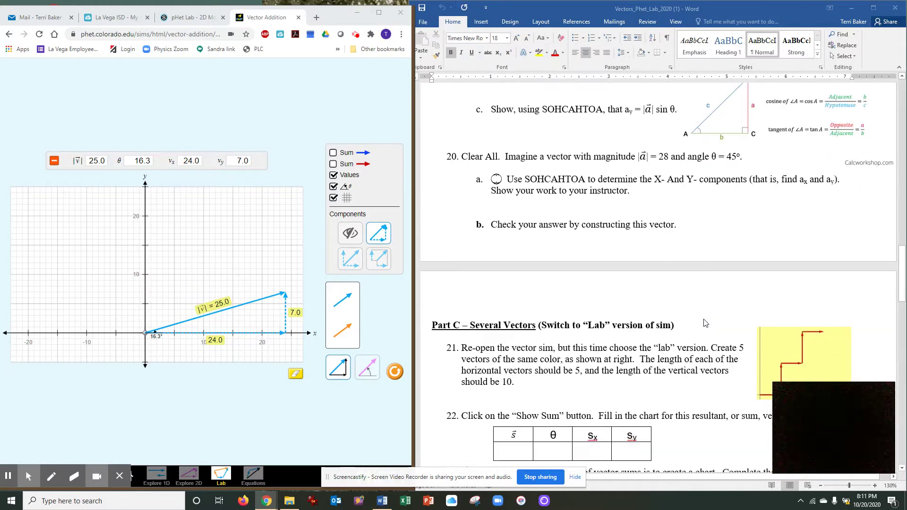
scroll(706, 324, up, 2)
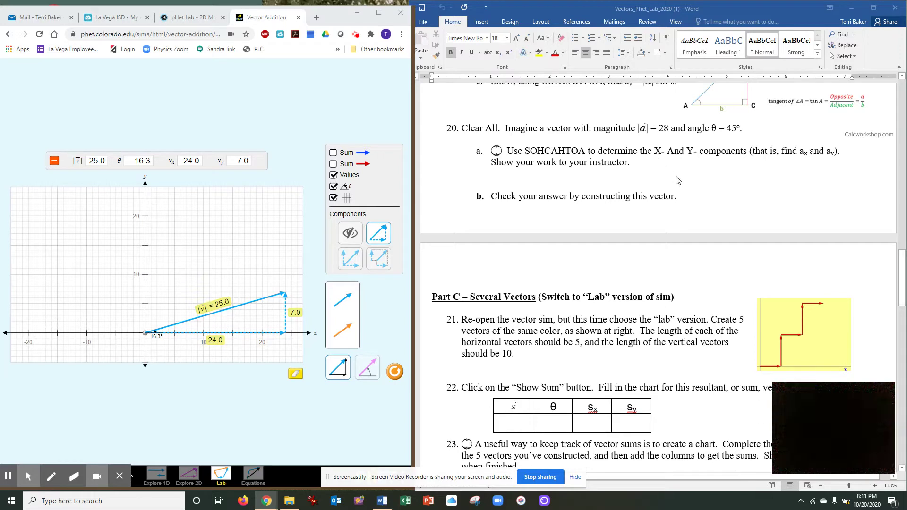
click(296, 374)
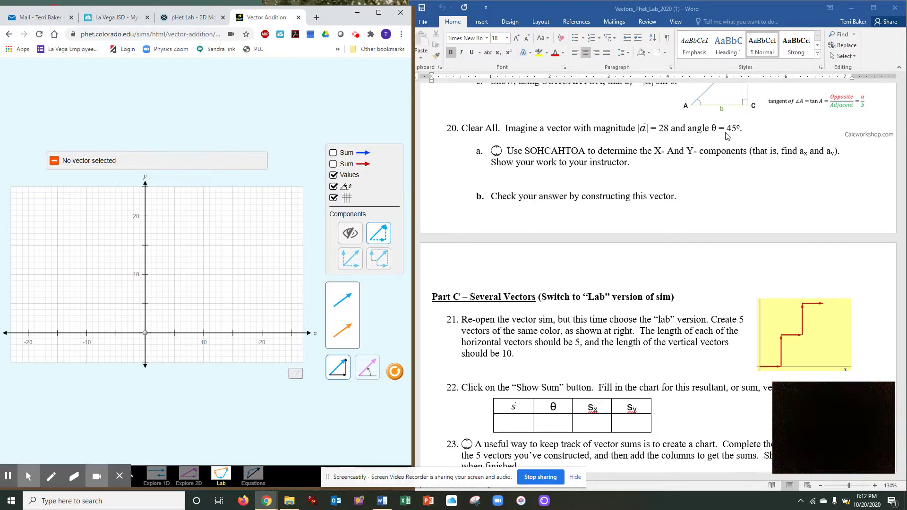
scroll(726, 135, up, 3)
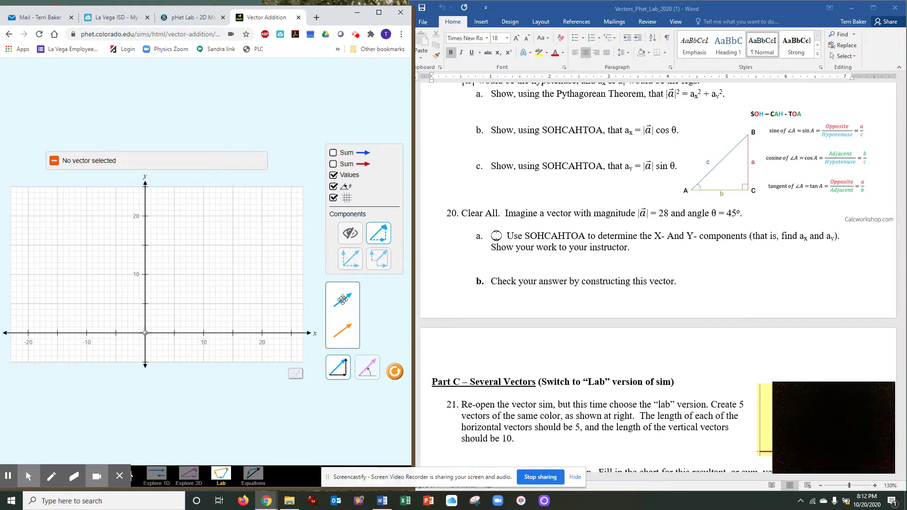
- Place a blue vector and adjust it to magnitude 28.0 at 55.2° (components 16.0, 23.0)
mouse_move(344, 302)
mouse_down()
mouse_move(221, 259)
mouse_move(169, 314)
mouse_move(185, 286)
mouse_up()
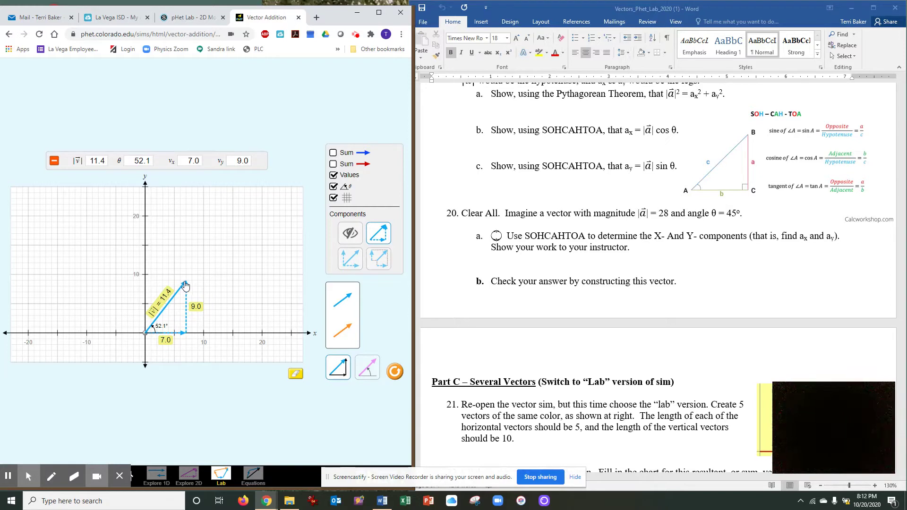
drag(185, 285, 179, 186)
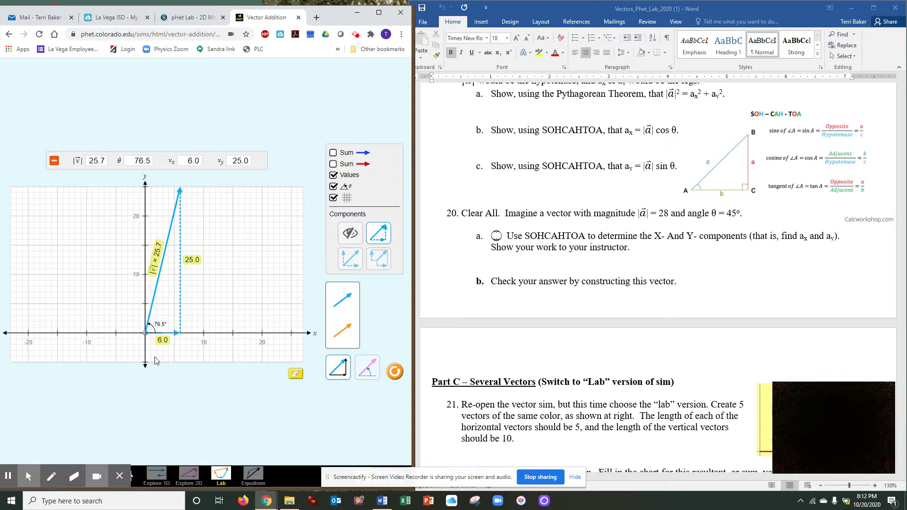
drag(146, 335, 145, 333)
drag(178, 199, 231, 205)
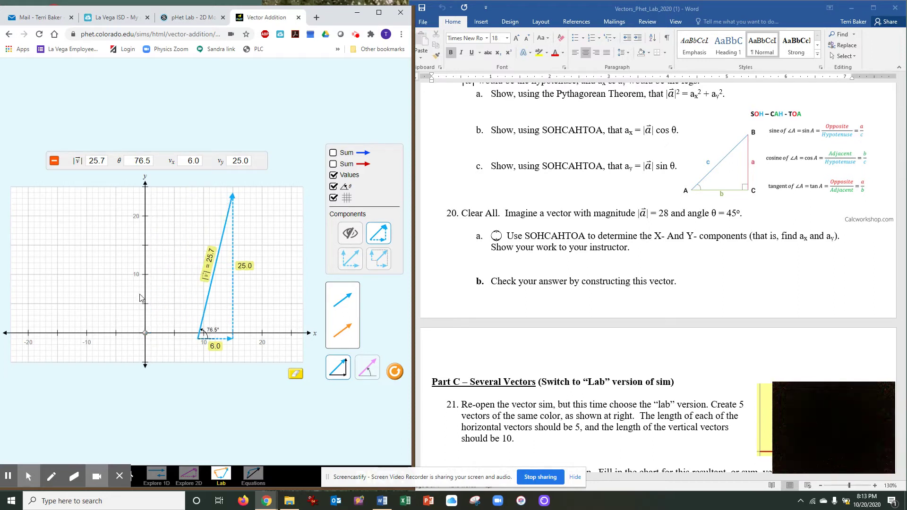
drag(147, 333, 44, 372)
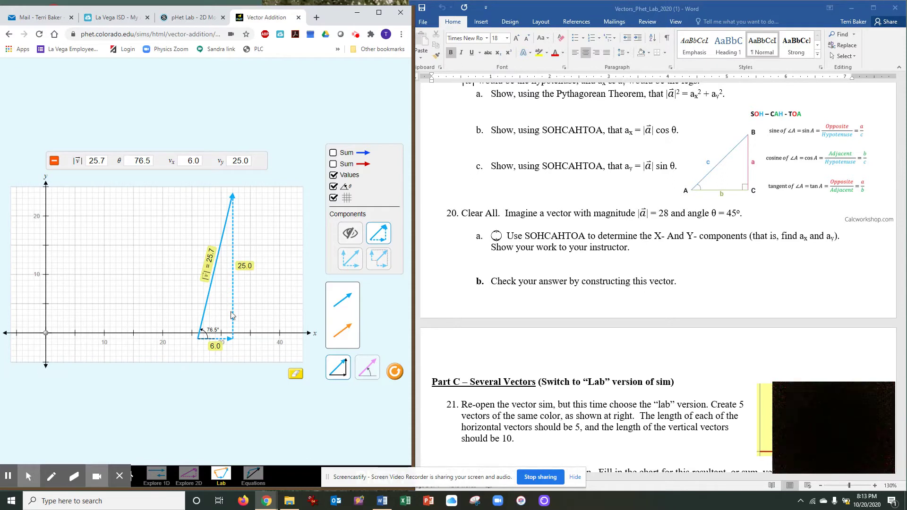
drag(197, 334, 26, 329)
drag(81, 192, 138, 203)
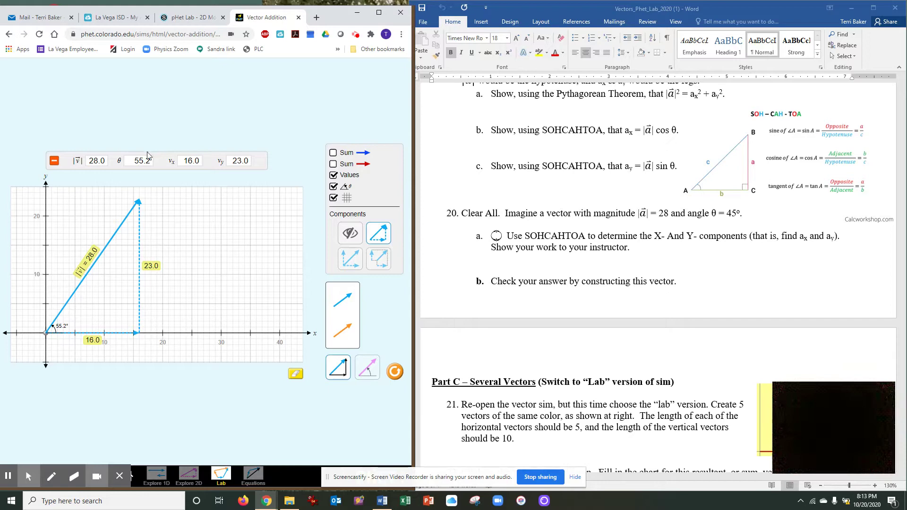
- Scroll to Part C's vector chart and erase the old vector from the PhET grid
scroll(564, 324, down, 1)
scroll(564, 324, down, 4)
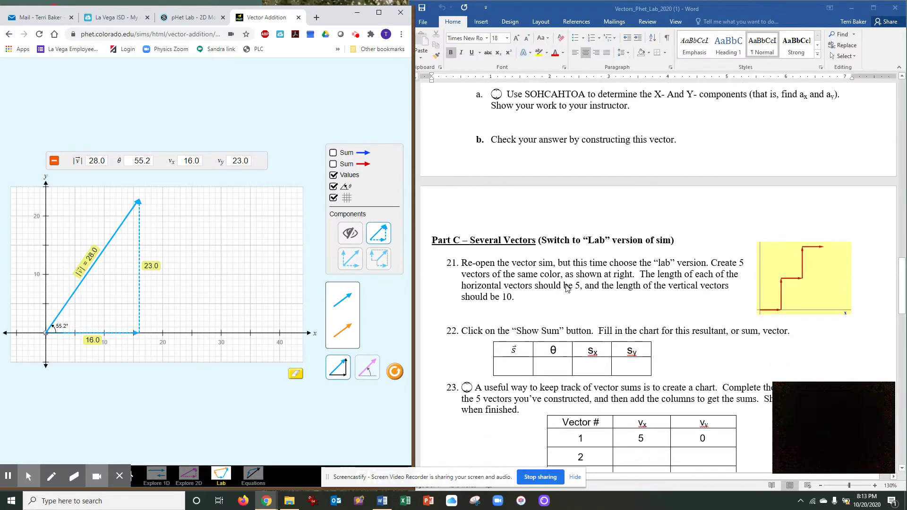
scroll(567, 288, down, 5)
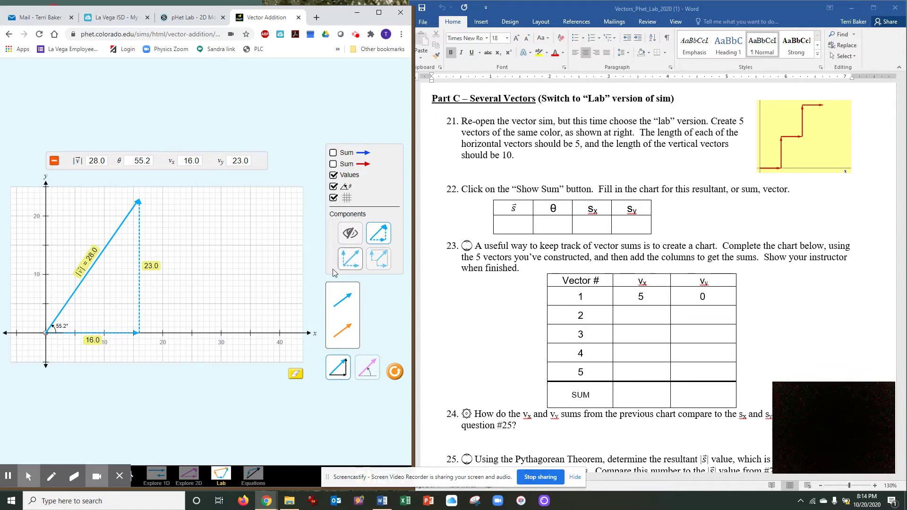
click(296, 375)
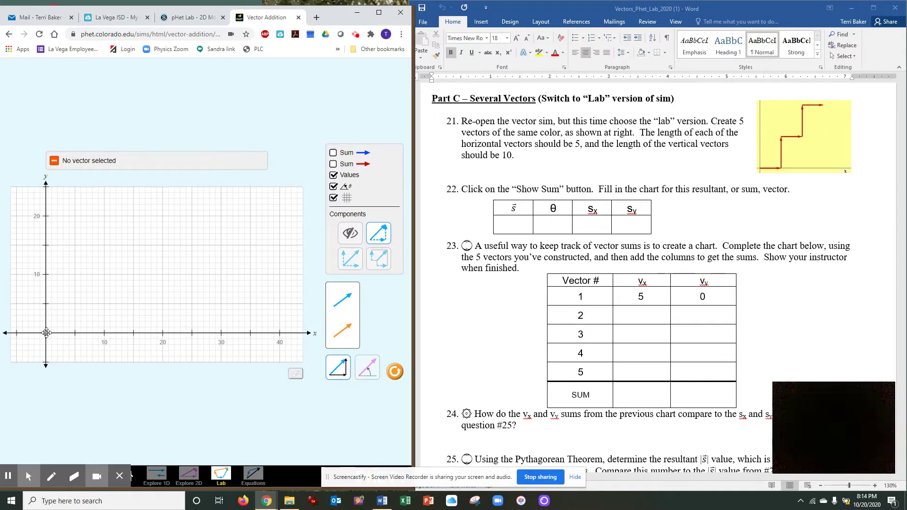
- Chain five blue vectors tip to tail: three 5.0 horizontal and two 10.0 vertical
mouse_move(345, 299)
mouse_down()
mouse_move(68, 315)
mouse_move(94, 321)
mouse_move(76, 337)
mouse_up()
click(68, 314)
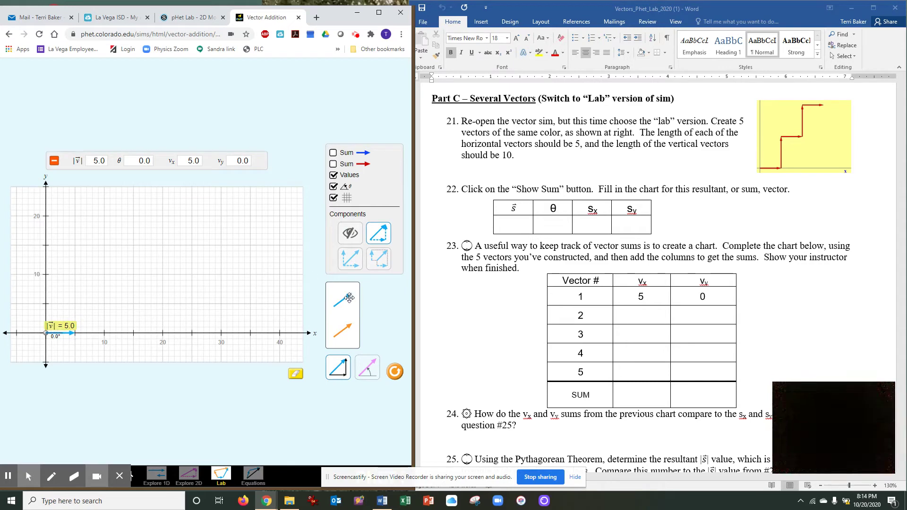
drag(343, 299, 97, 318)
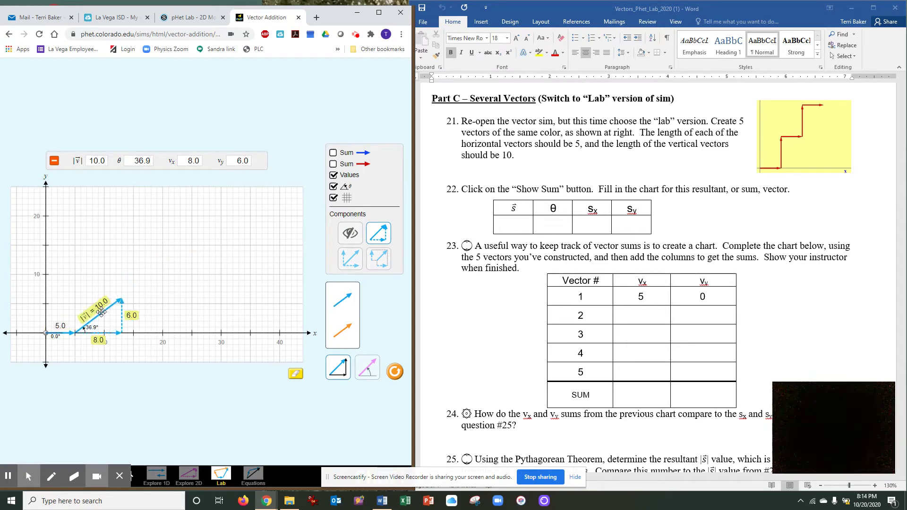
drag(122, 285, 74, 279)
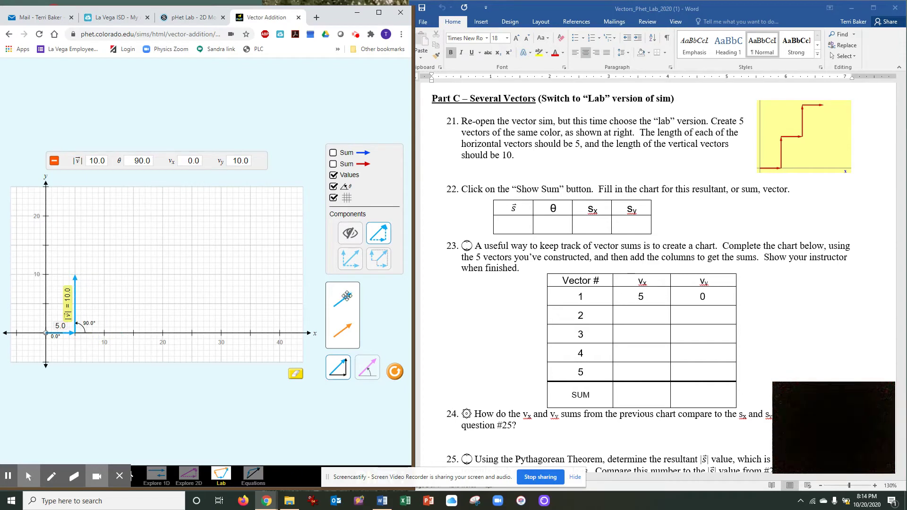
drag(347, 298, 100, 279)
drag(346, 298, 103, 221)
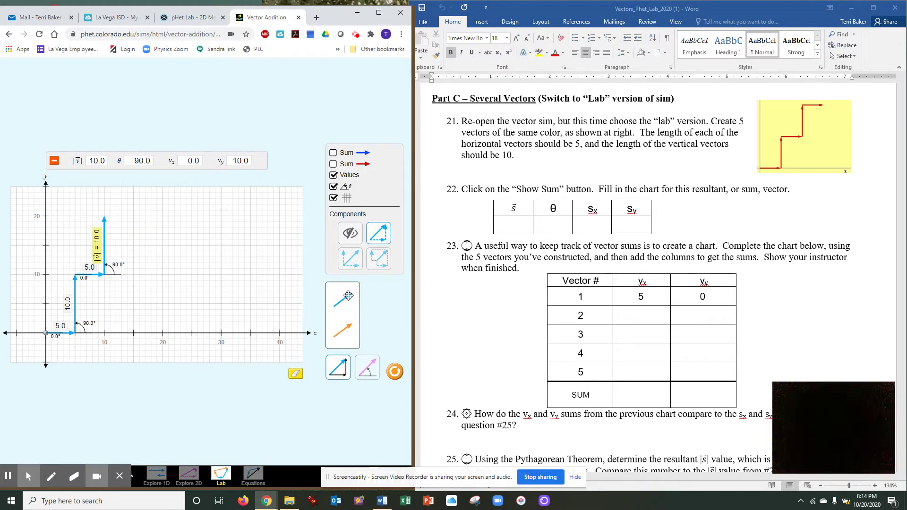
drag(348, 295, 133, 222)
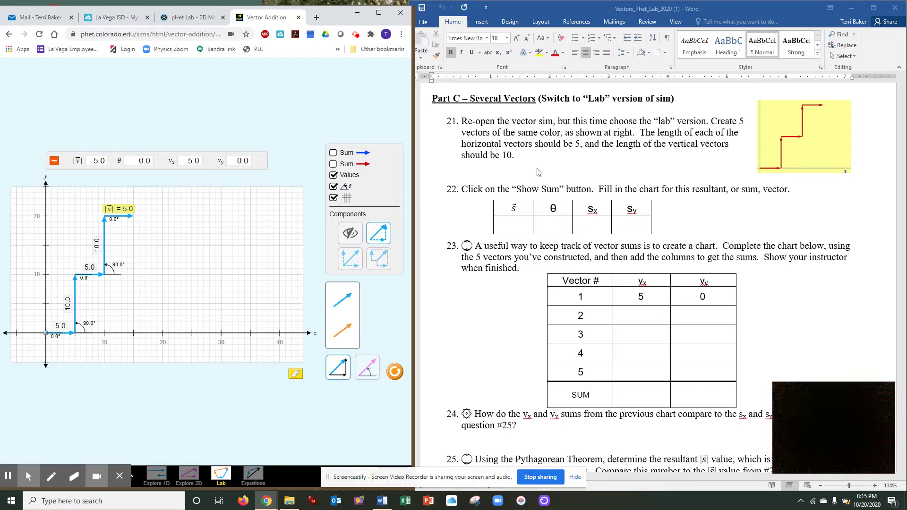
- Show the 25.0 sum vector at 53.1° and slide it from the origin along the x-axis
click(333, 153)
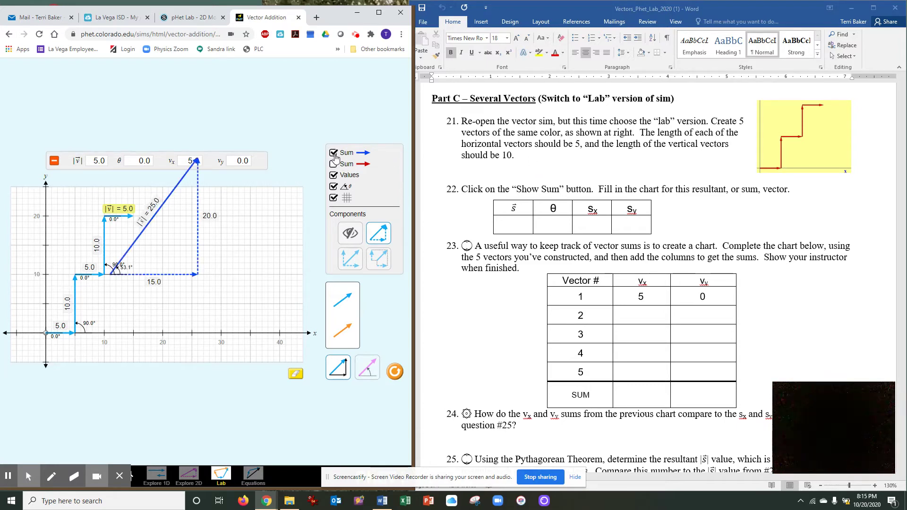
click(175, 187)
drag(175, 188, 112, 244)
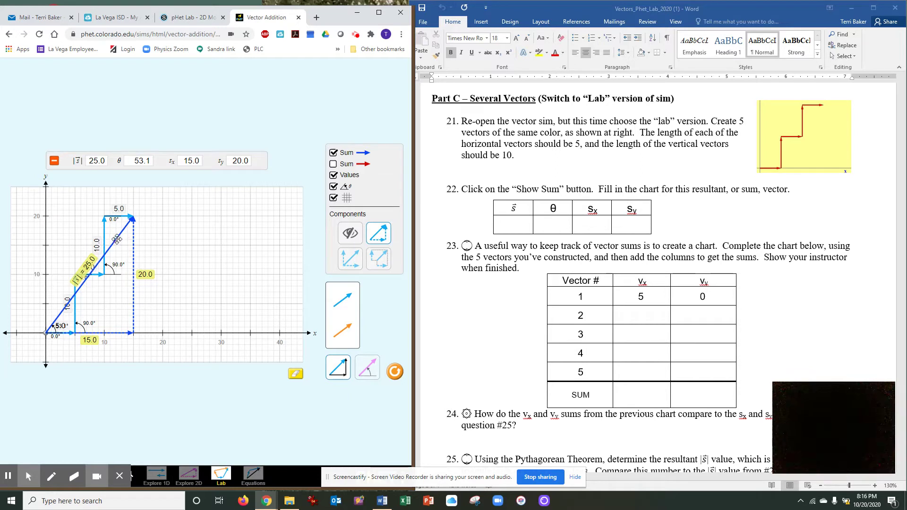
drag(116, 240, 205, 240)
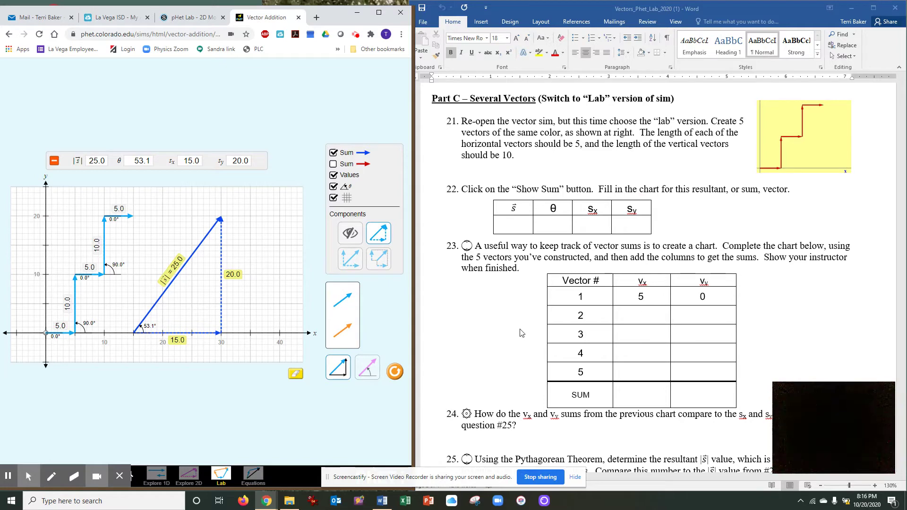
- Scroll to questions 23–26, showing the four 10-unit vectors at 0°, 90°, 180° and 270°
scroll(522, 334, down, 1)
scroll(522, 333, down, 1)
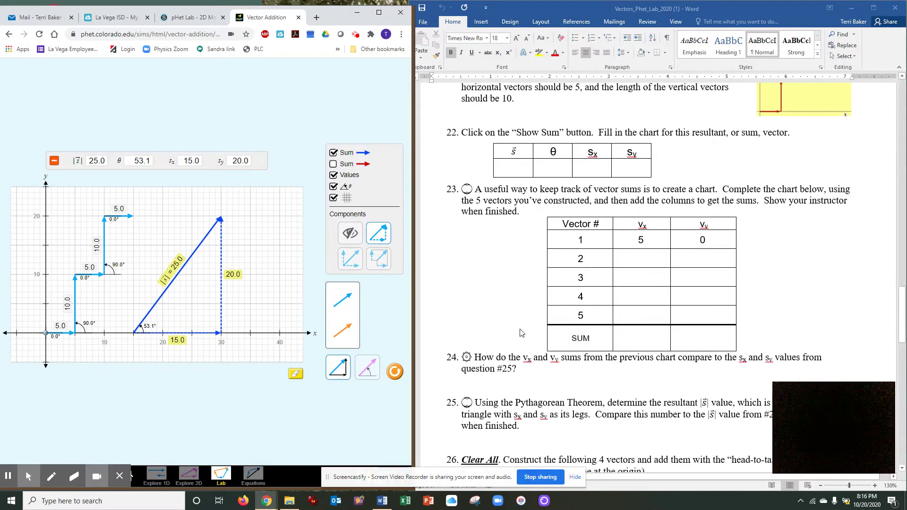
scroll(504, 284, down, 1)
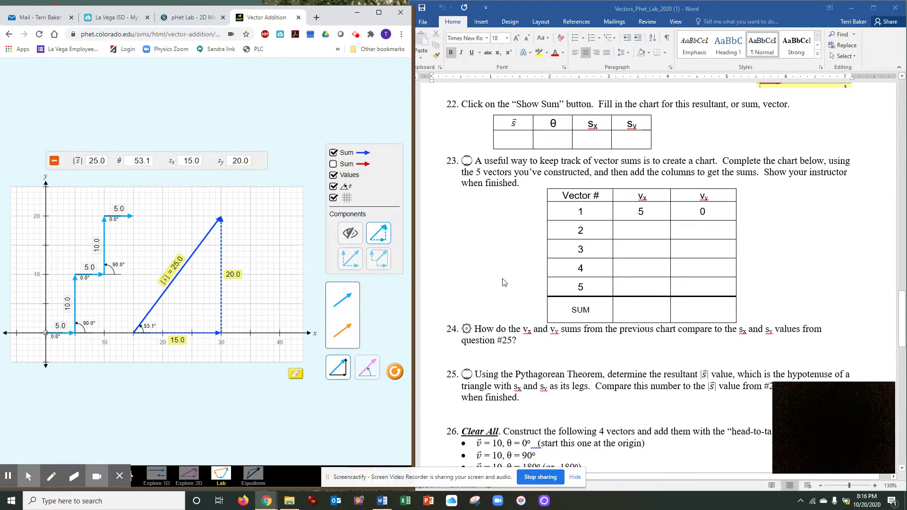
scroll(504, 283, down, 1)
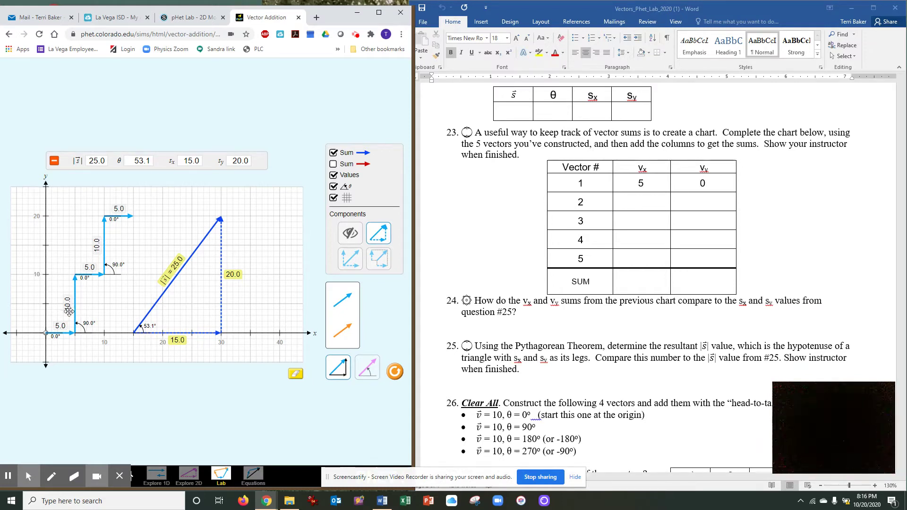
click(61, 333)
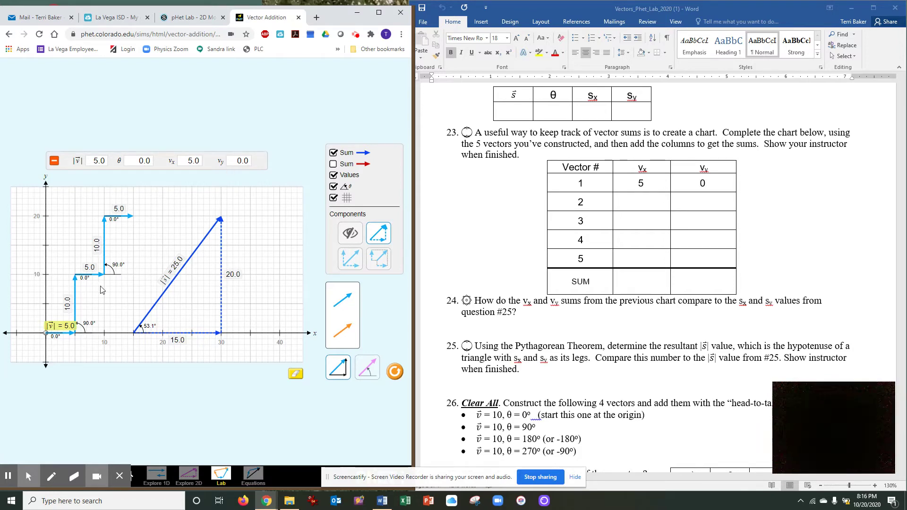
click(74, 297)
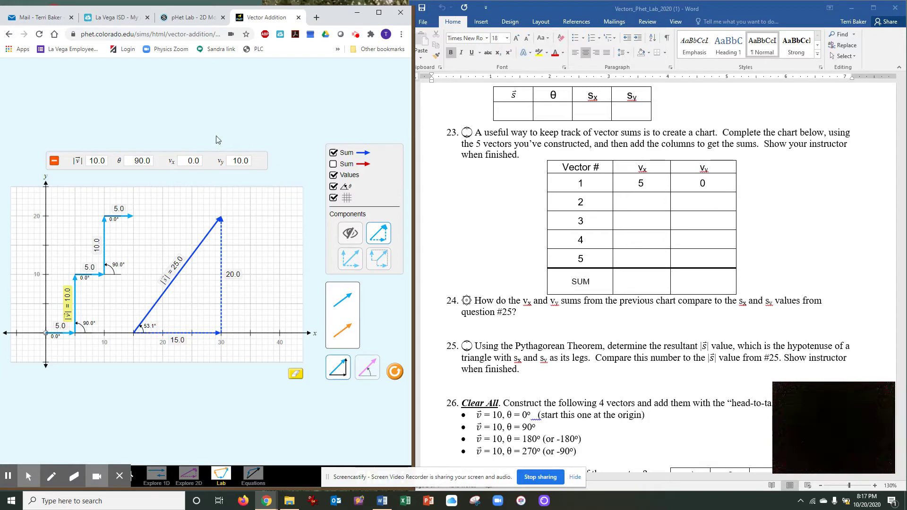
click(90, 275)
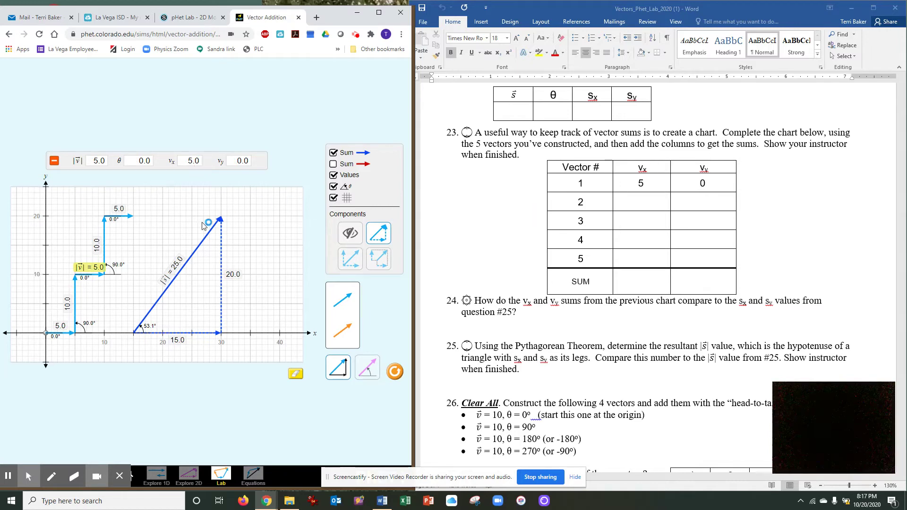
click(105, 237)
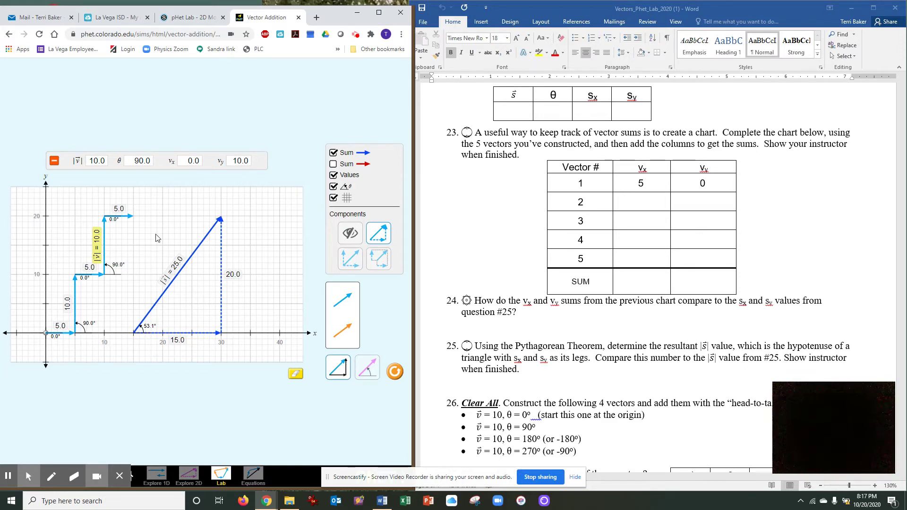
click(119, 216)
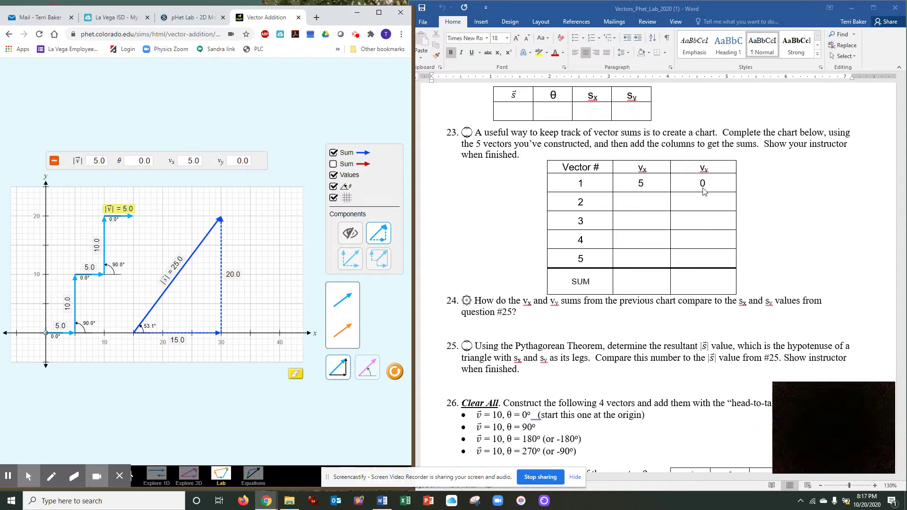
scroll(700, 262, down, 2)
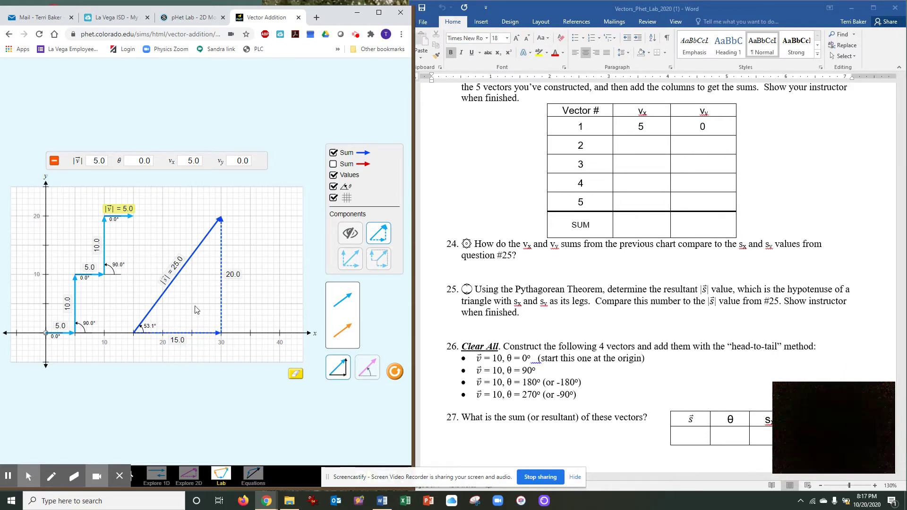
click(334, 154)
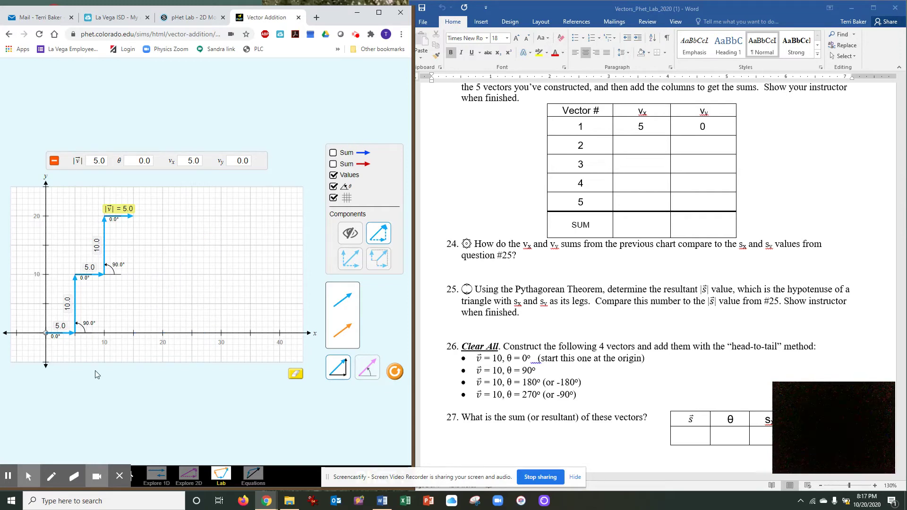
click(333, 153)
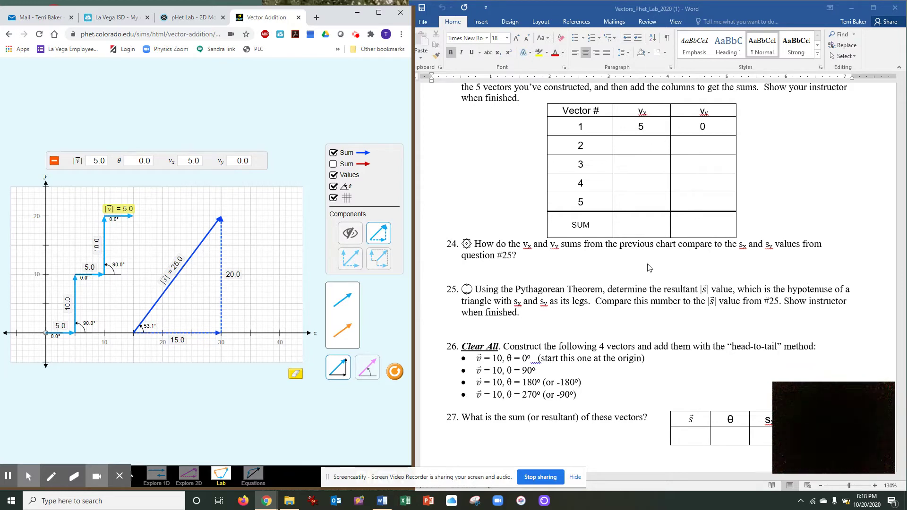
- Scroll the worksheet to questions 25–28, showing question 28's 5-unit chart and Extension Questions
scroll(651, 202, up, 4)
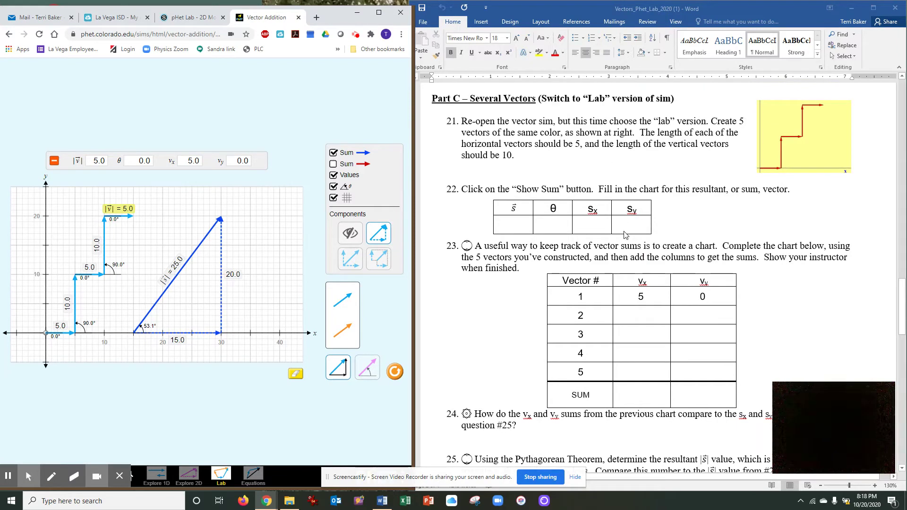
scroll(630, 235, down, 4)
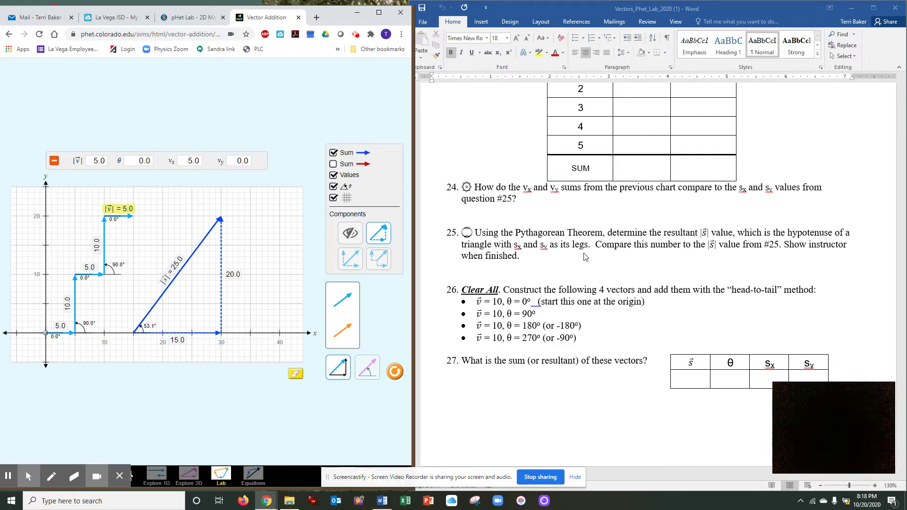
click(721, 251)
scroll(637, 214, up, 3)
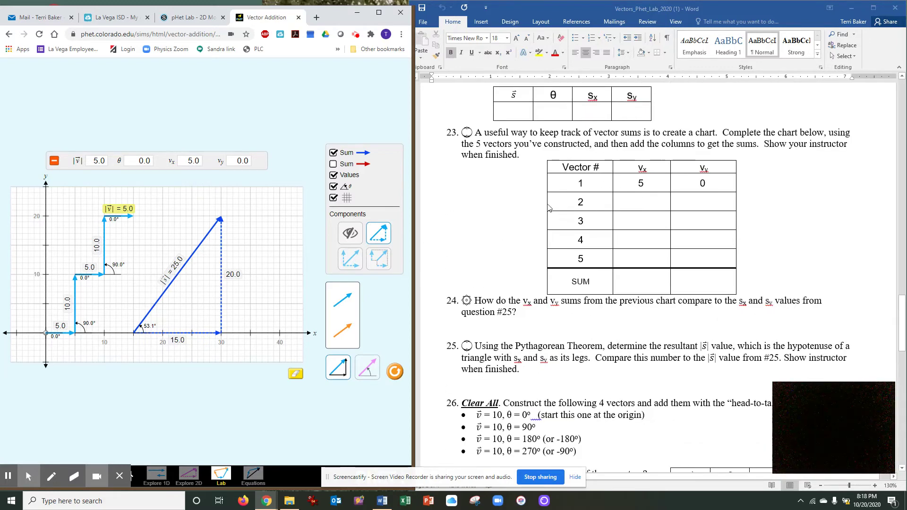
scroll(558, 314, down, 3)
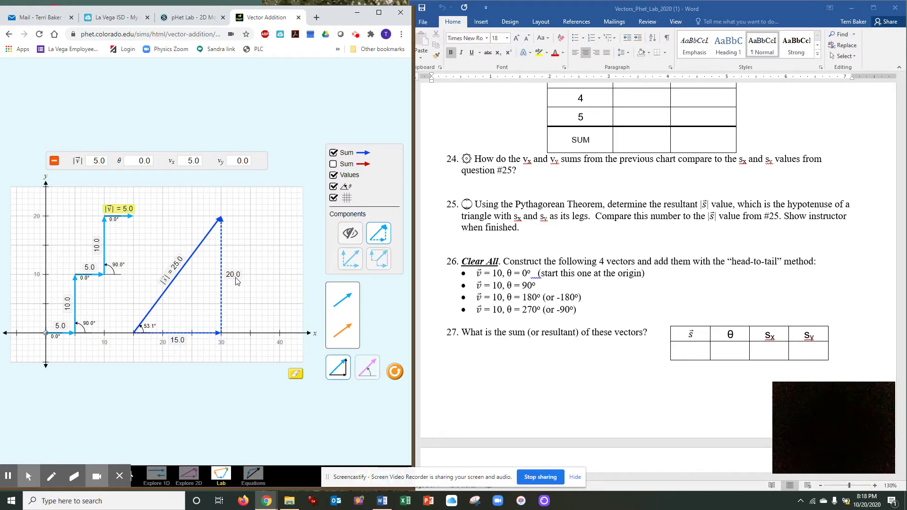
scroll(677, 289, up, 15)
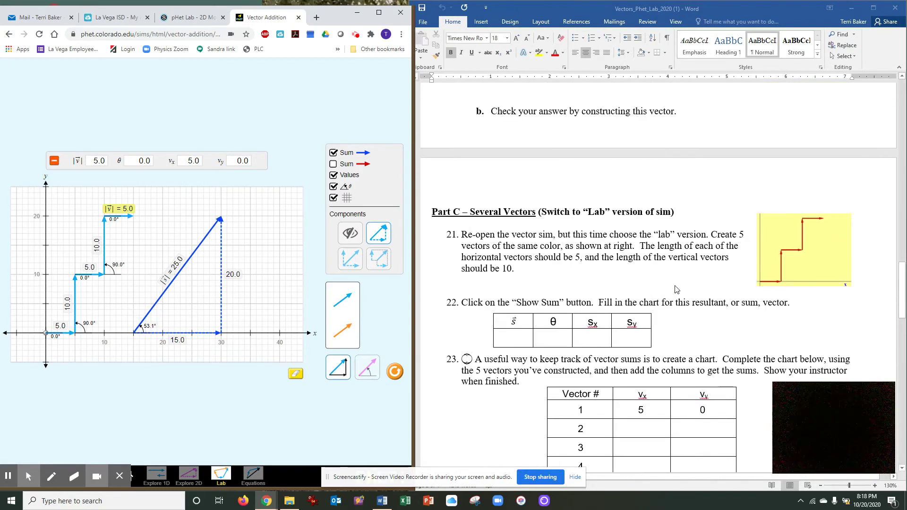
scroll(677, 290, down, 2)
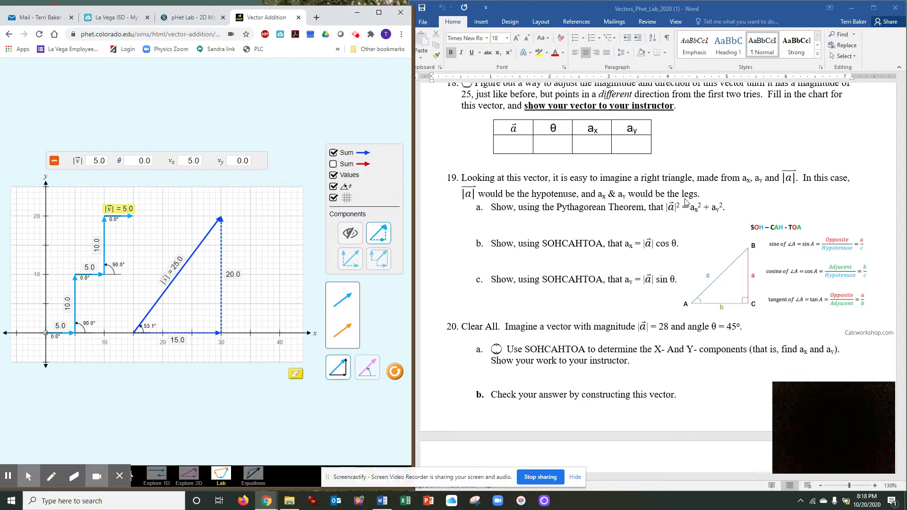
scroll(677, 264, down, 15)
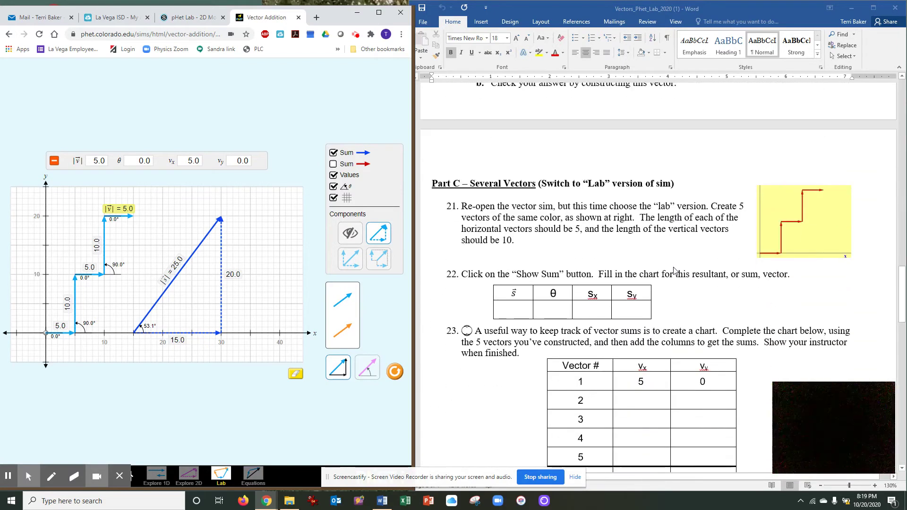
scroll(676, 271, down, 3)
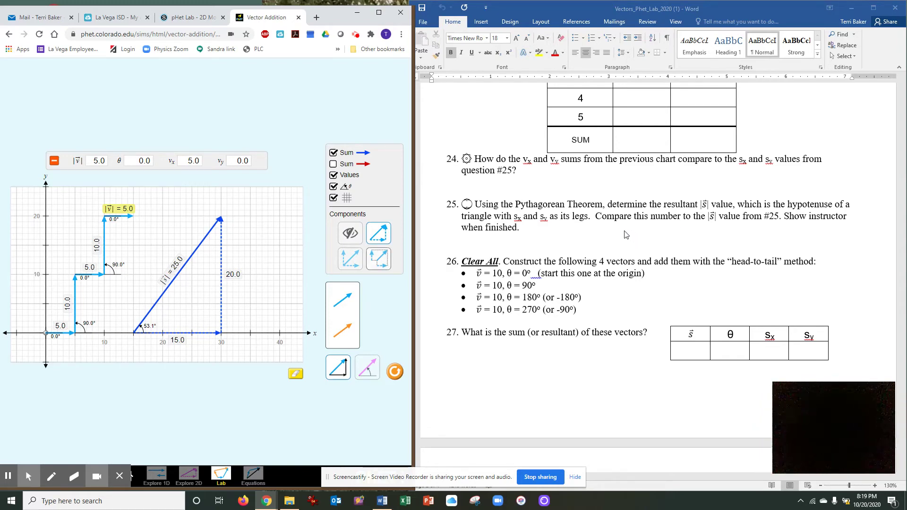
scroll(626, 235, down, 2)
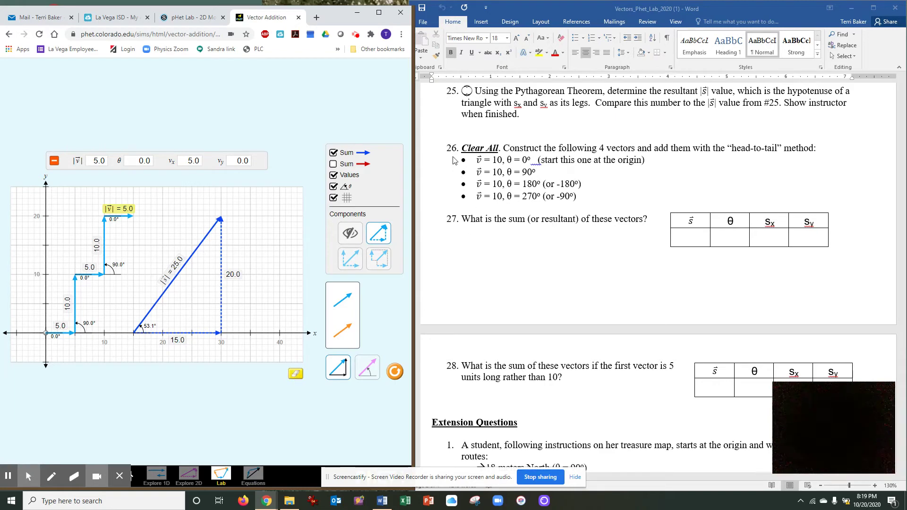
- Erase every vector from the PhET Lab grid, leaving it empty beside question 26
click(297, 376)
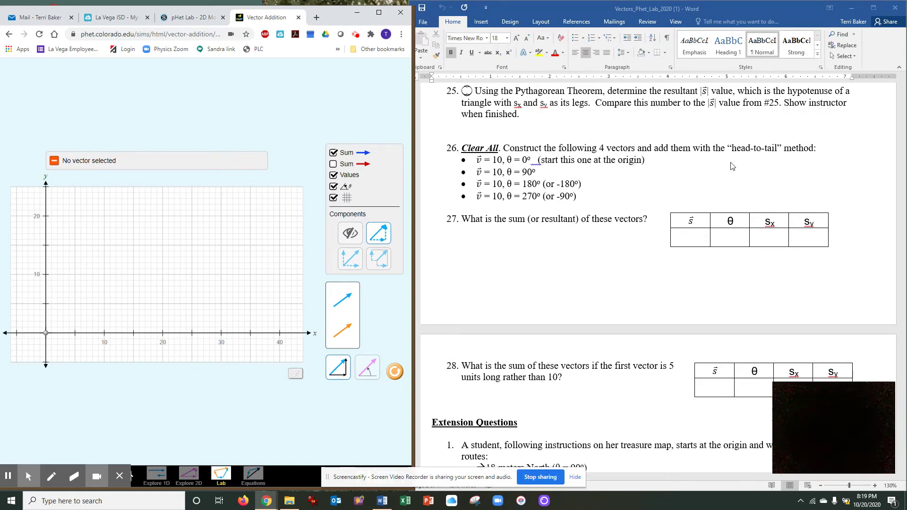
scroll(733, 178, up, 3)
scroll(733, 178, up, 2)
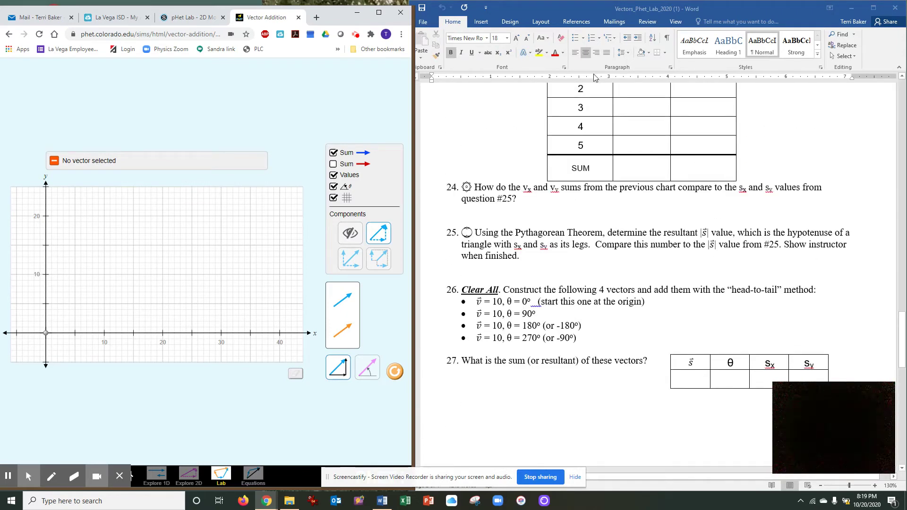
scroll(635, 218, down, 1)
scroll(635, 220, down, 2)
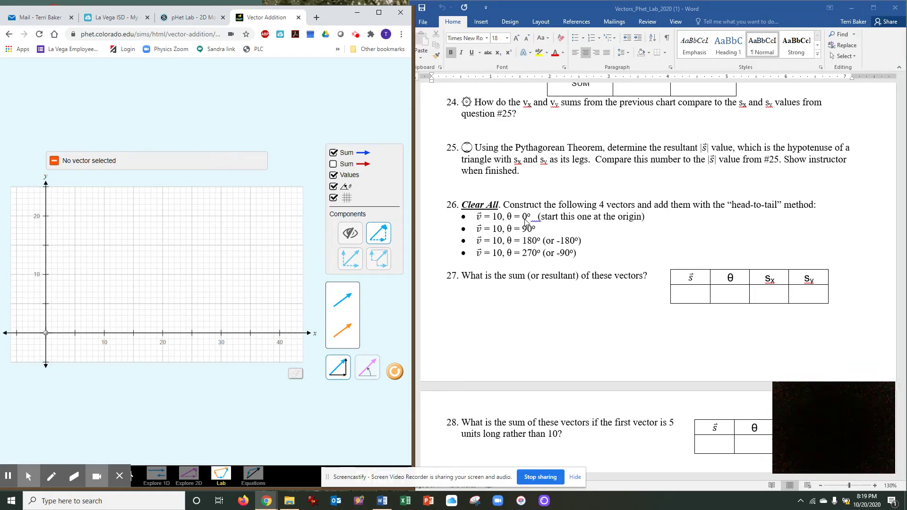
- Place a 10.0 vector at 0° from the origin and a 10.0 vector at 90° from its tip, with Sum hidden
mouse_move(341, 301)
mouse_down()
mouse_move(61, 318)
mouse_move(116, 310)
mouse_move(92, 333)
mouse_move(104, 337)
mouse_up()
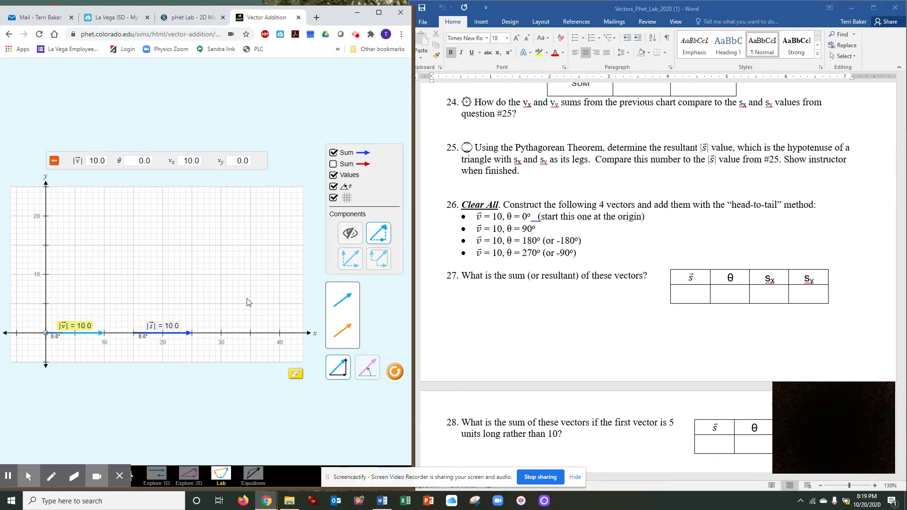
click(333, 154)
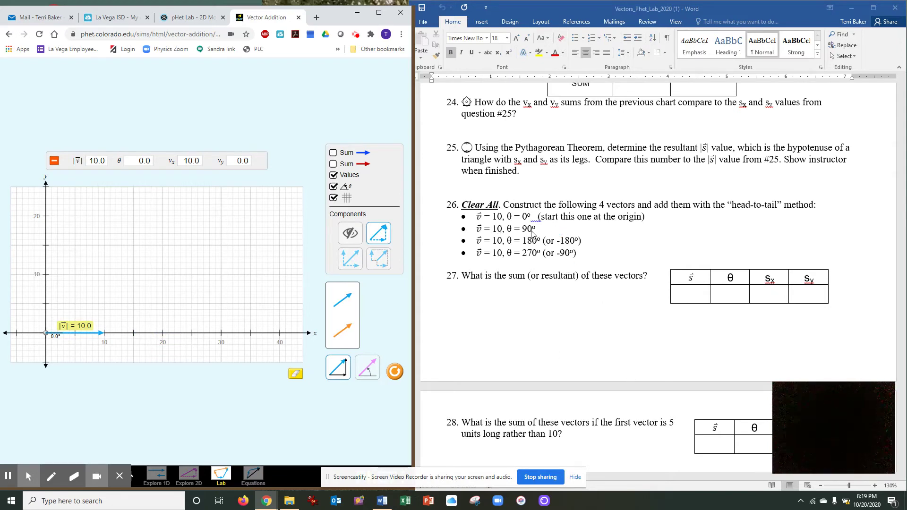
drag(343, 299, 126, 318)
click(146, 303)
drag(146, 302, 104, 280)
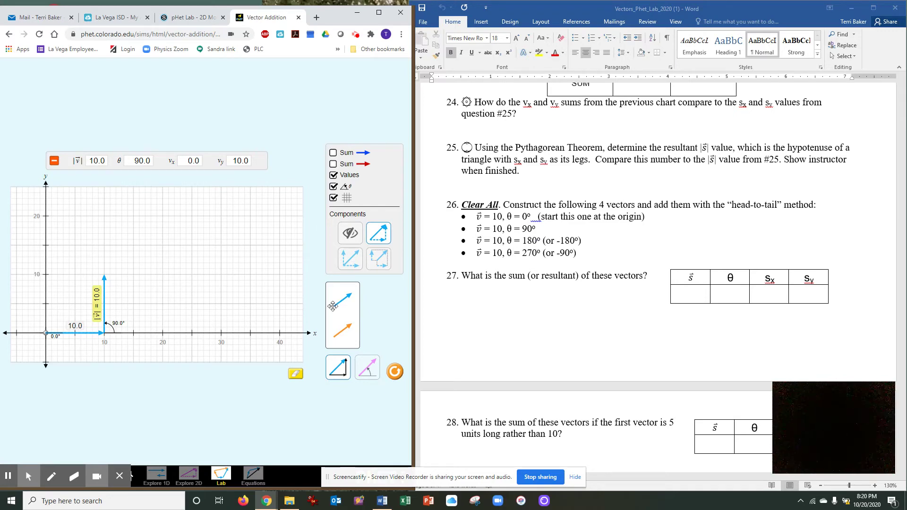
- Add 10-unit vectors at 180° and −90° head-to-tail, closing the square to a 0.0 sum
drag(338, 302, 47, 277)
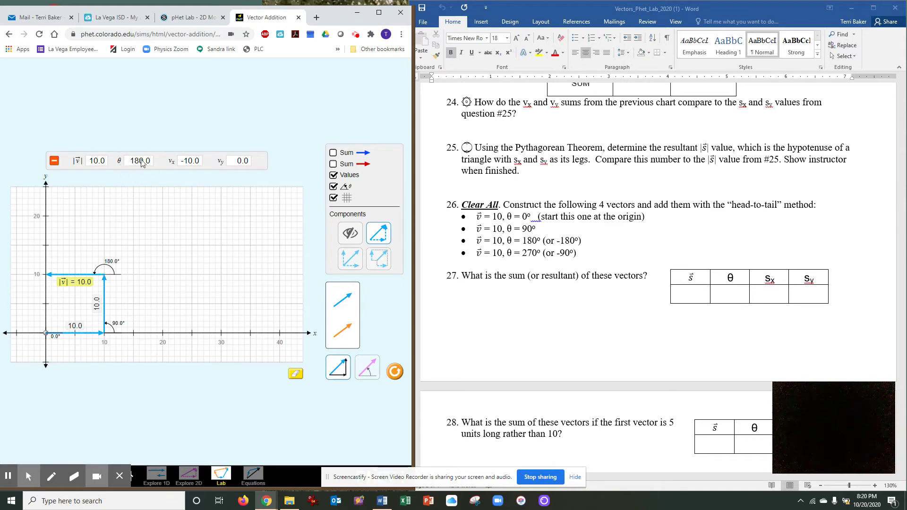
click(520, 259)
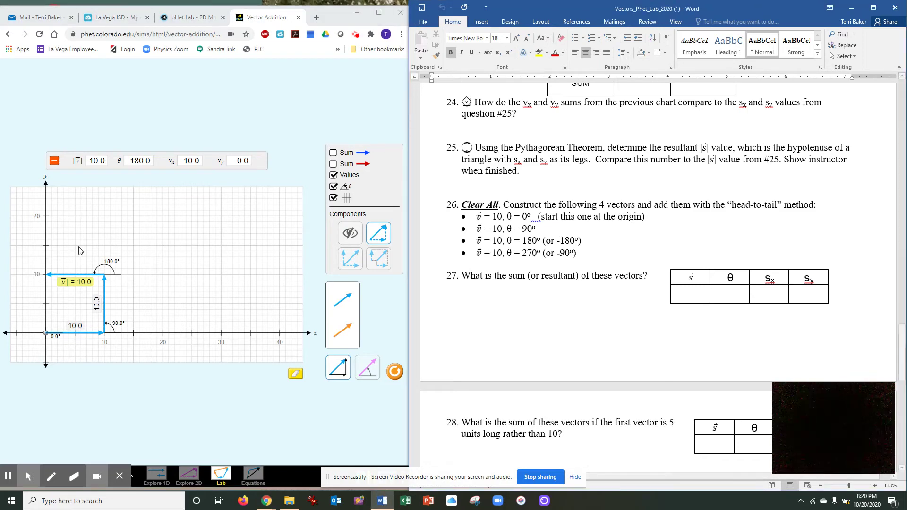
drag(346, 300, 71, 257)
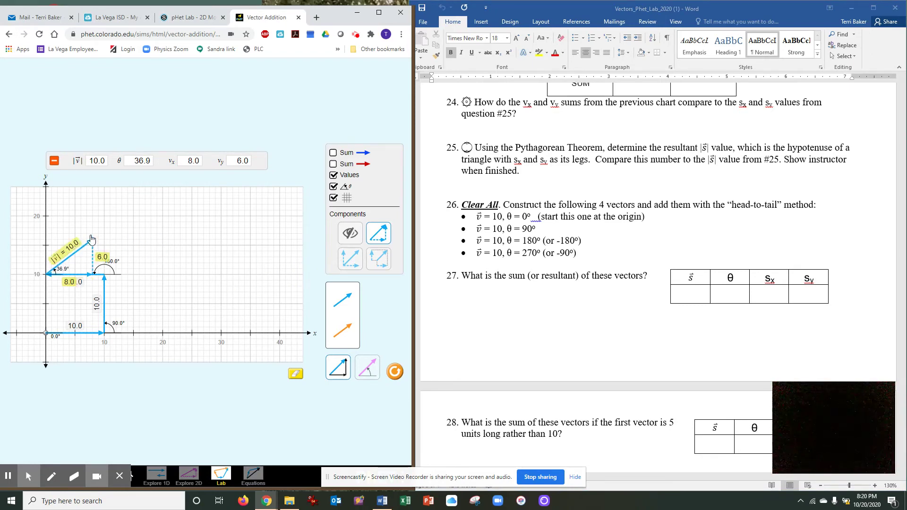
drag(65, 226, 47, 320)
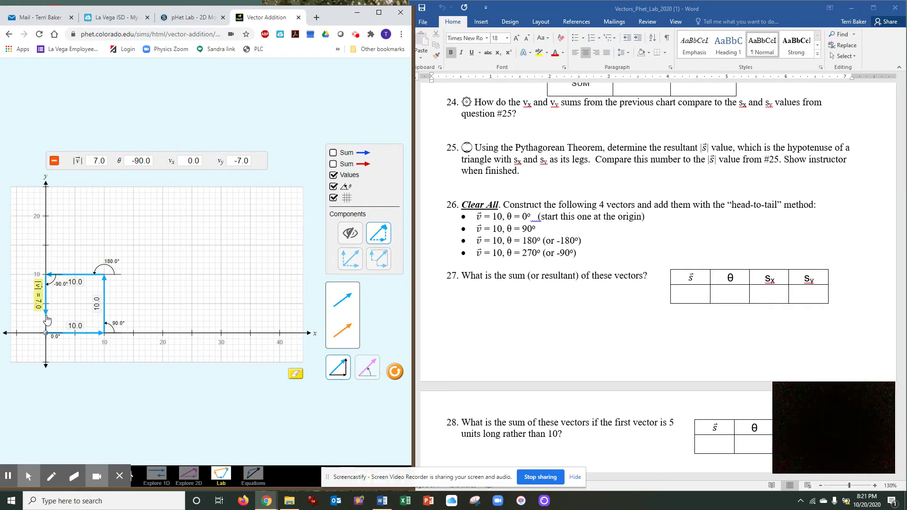
drag(47, 321, 47, 337)
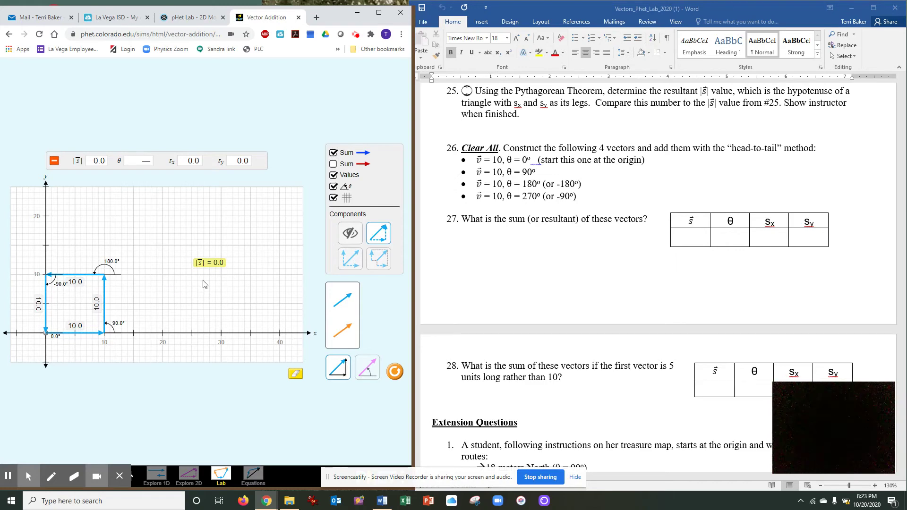
click(333, 153)
click(334, 153)
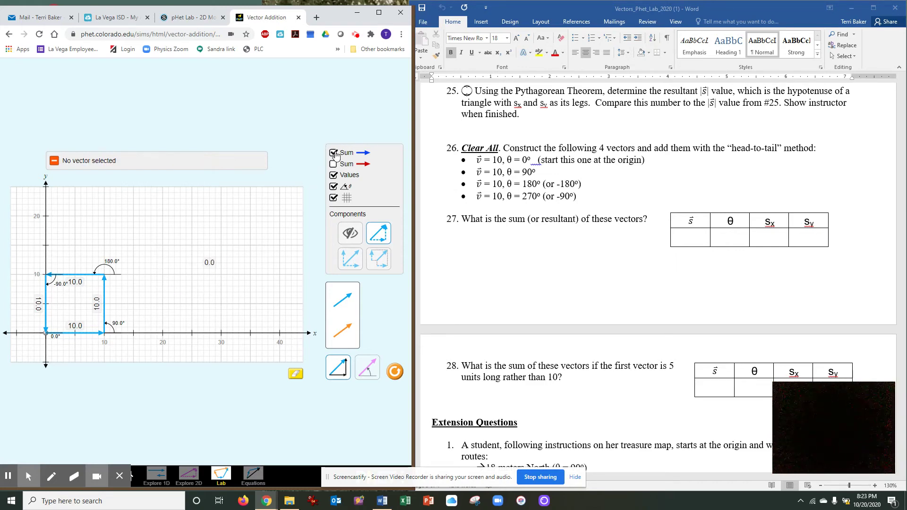
click(205, 266)
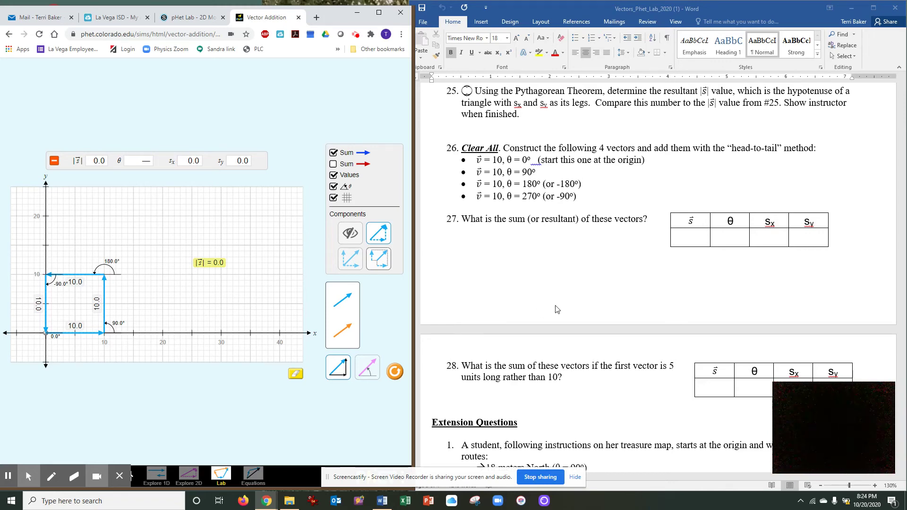
- Scroll the worksheet down to question 28 and Extension Question 1
scroll(558, 309, down, 3)
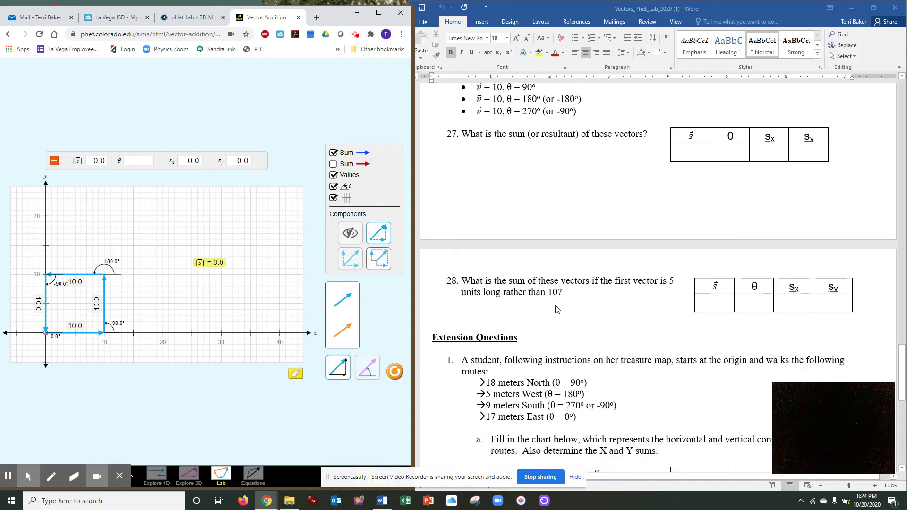
scroll(558, 309, down, 1)
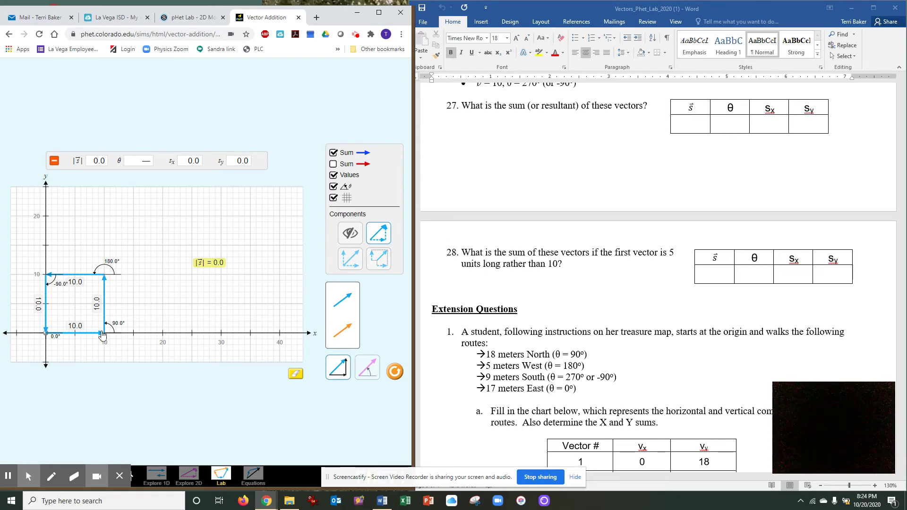
- Clear the graph and chain four new vectors head-to-tail starting from the origin
click(294, 374)
scroll(622, 342, up, 2)
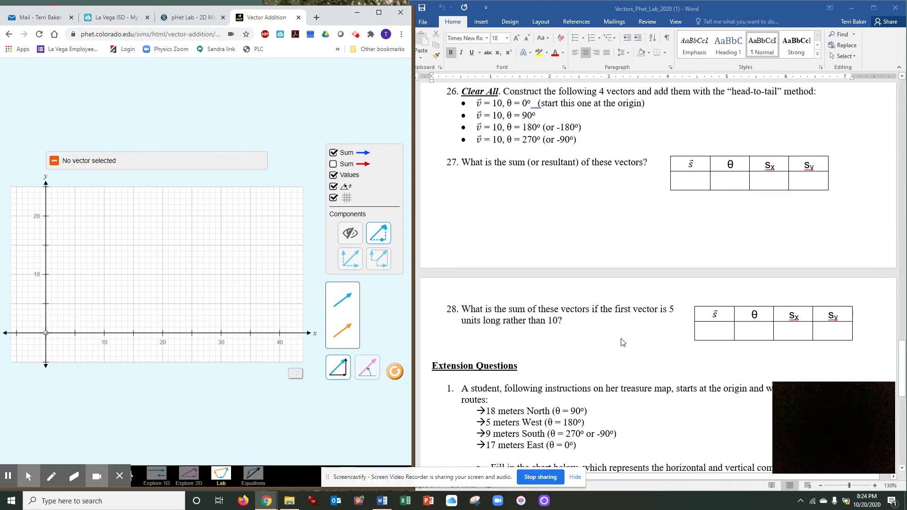
mouse_move(333, 301)
mouse_down()
mouse_move(27, 321)
mouse_move(72, 320)
mouse_move(76, 335)
mouse_up()
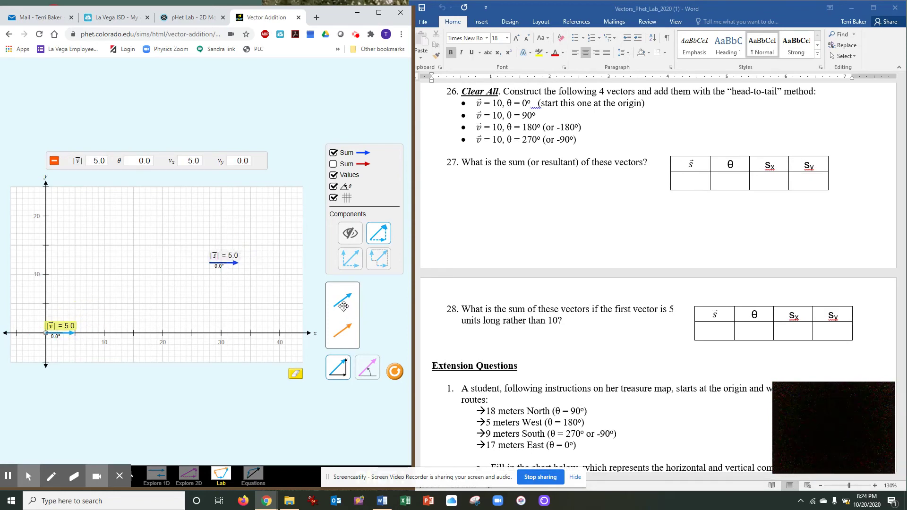
drag(343, 300, 74, 280)
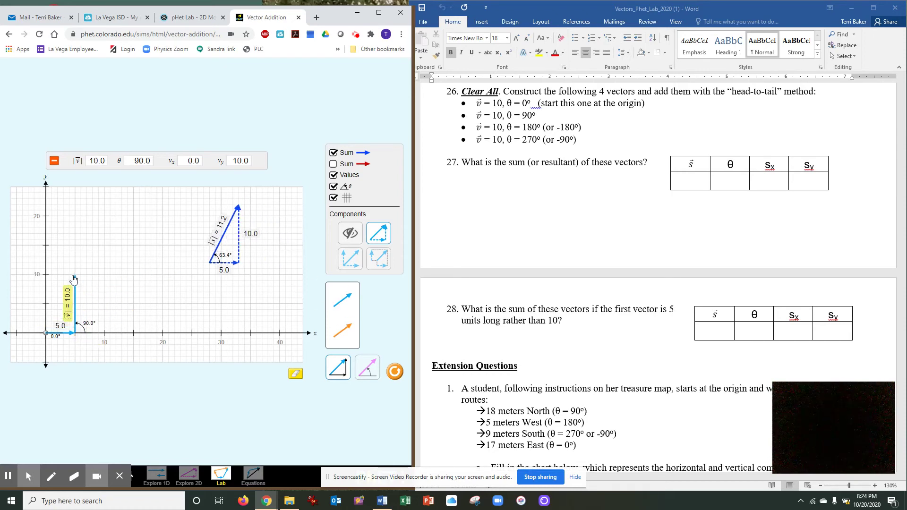
drag(339, 308, 21, 282)
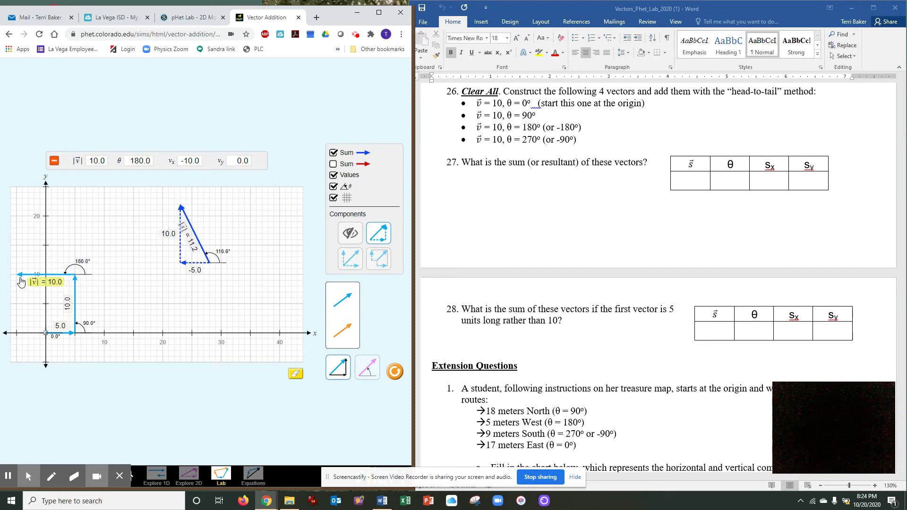
drag(343, 299, 16, 334)
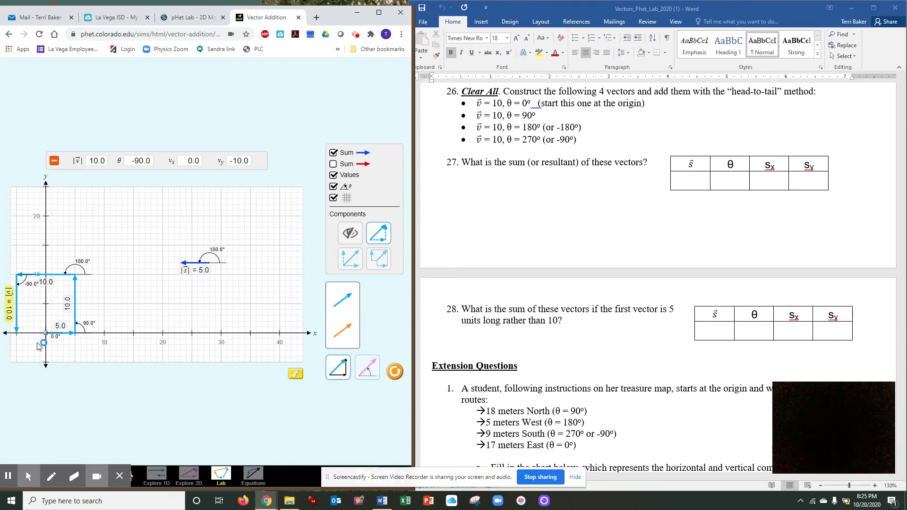
- Put the 5.0 vector at the origin, reattach the 90° and 180° vectors after it, and hide the sum
drag(48, 337, 109, 344)
drag(45, 333, 184, 335)
click(125, 344)
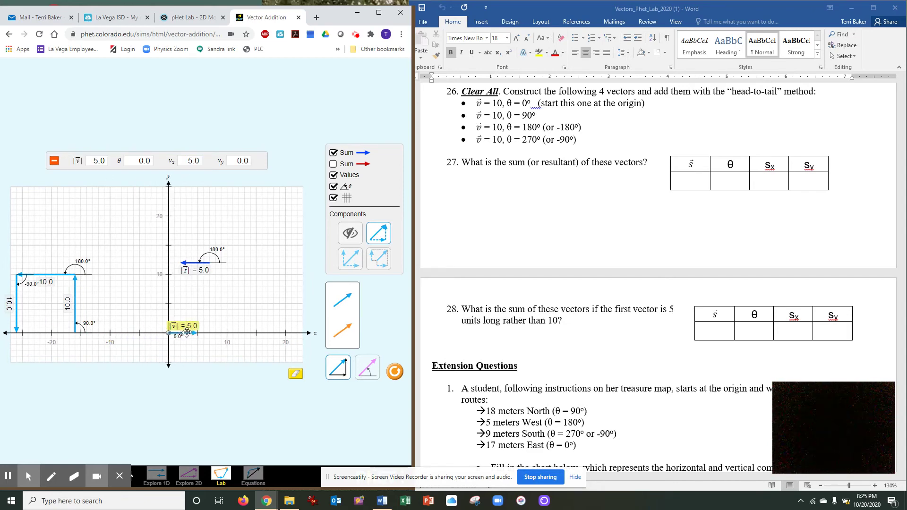
drag(75, 293, 200, 293)
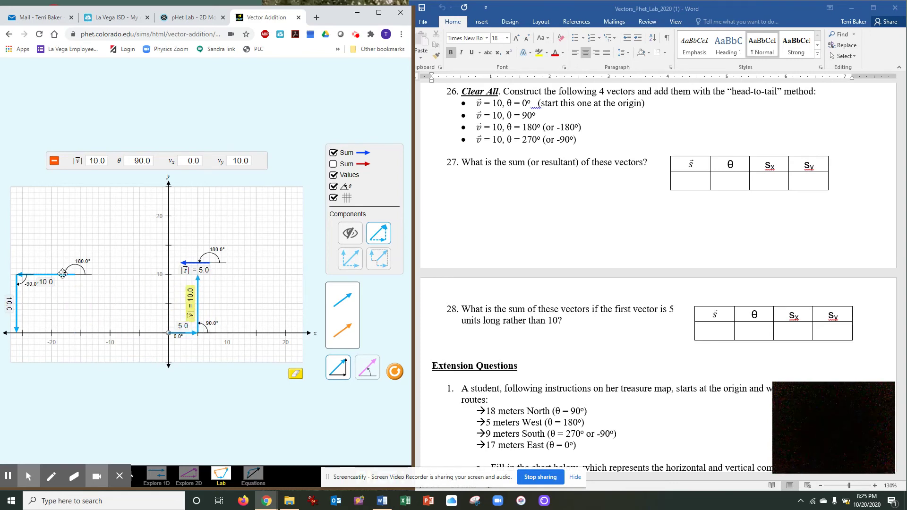
drag(65, 275, 186, 275)
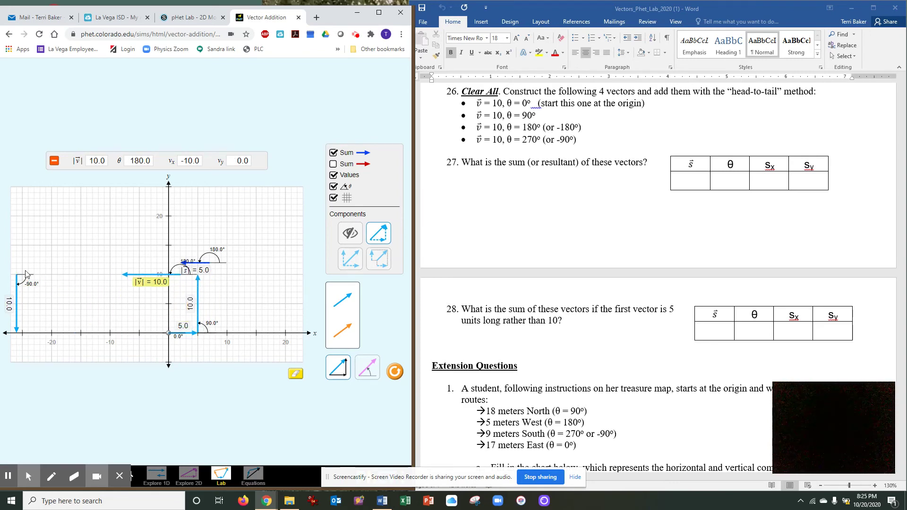
drag(17, 285, 93, 299)
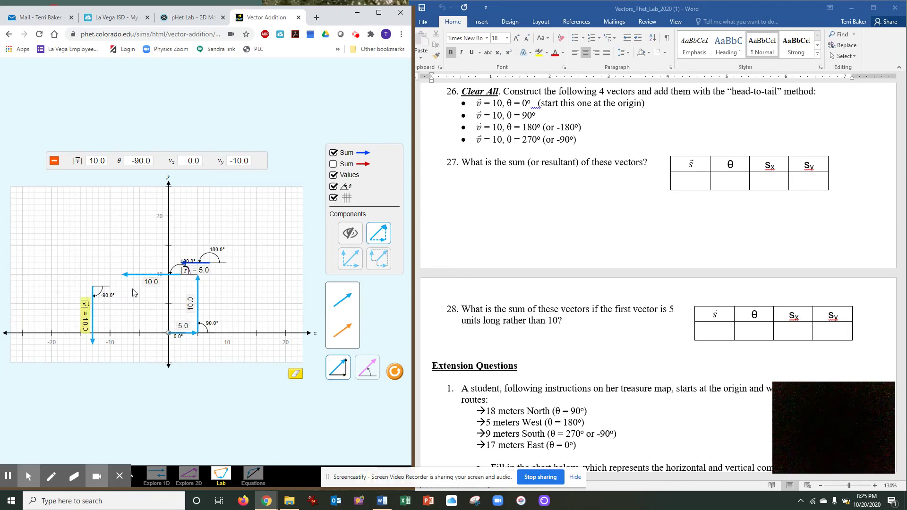
drag(147, 275, 179, 274)
click(333, 152)
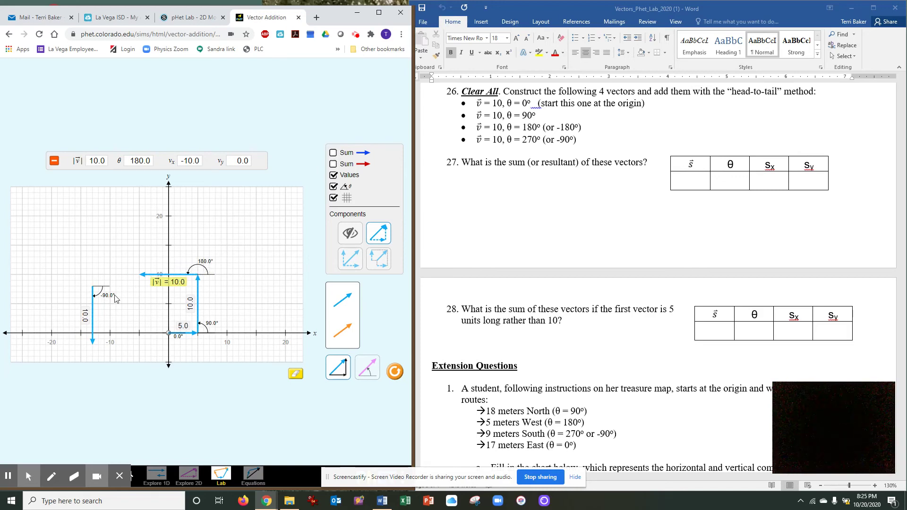
click(105, 307)
- Snap the −90° vector's tail onto the 180° vector's head, ending the chain at x = −5
drag(104, 307, 140, 292)
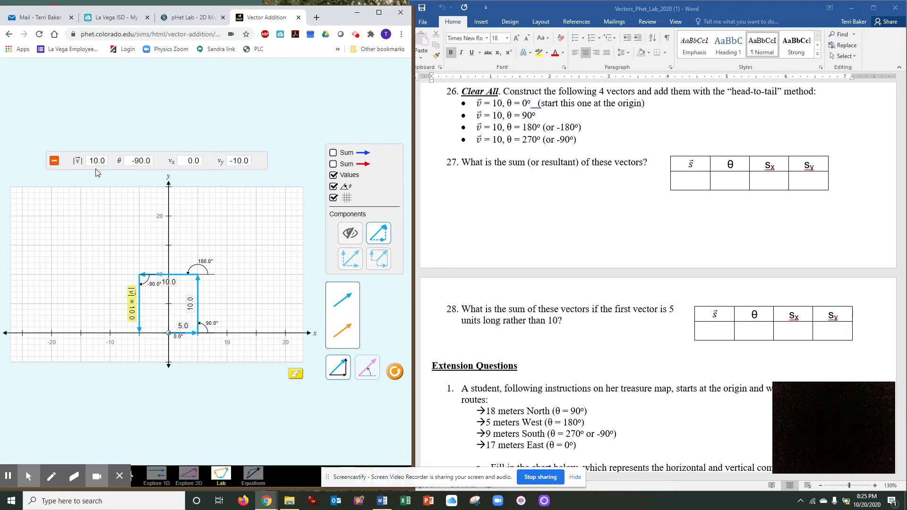
- Show the 5.0 at 180° sum vector and lay it along the x-axis from the origin
click(333, 153)
click(251, 277)
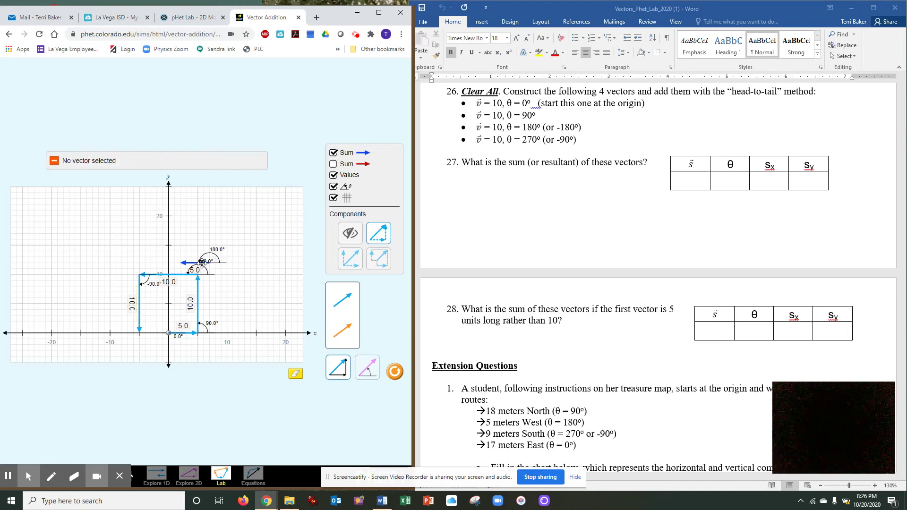
drag(202, 263, 156, 346)
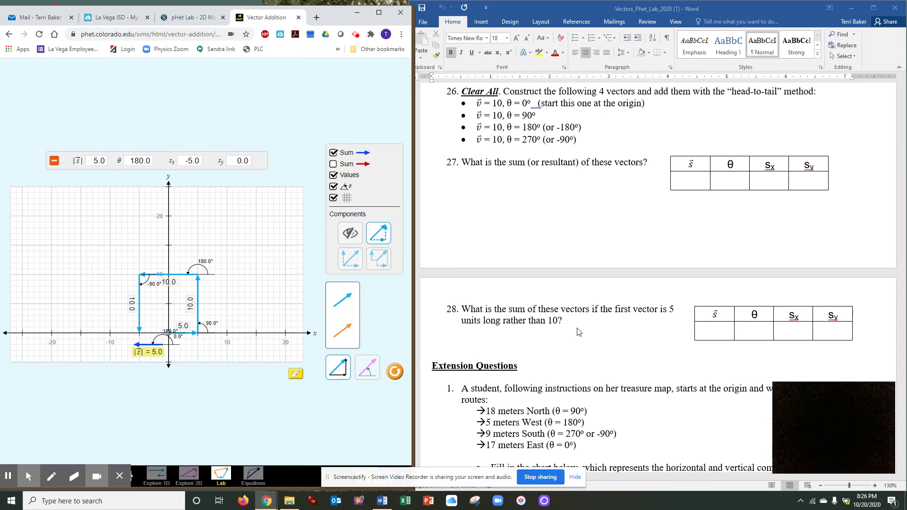
- Scroll the worksheet to Extension Questions 1b–1e and the model airplane question 2
scroll(579, 332, down, 1)
scroll(580, 331, down, 7)
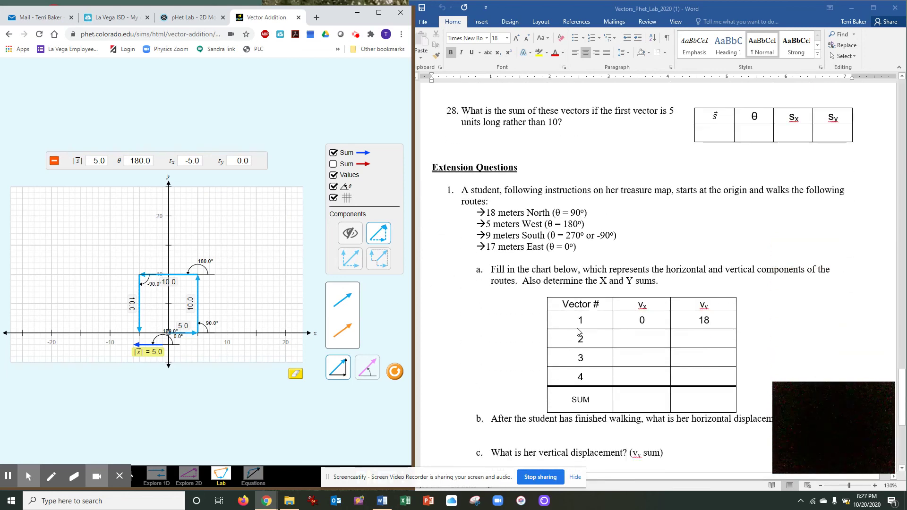
scroll(579, 331, down, 1)
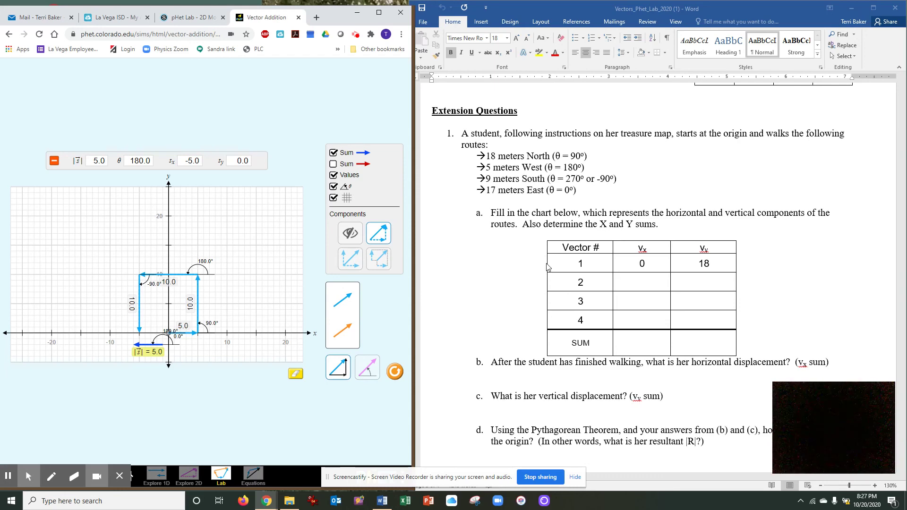
scroll(544, 274, down, 5)
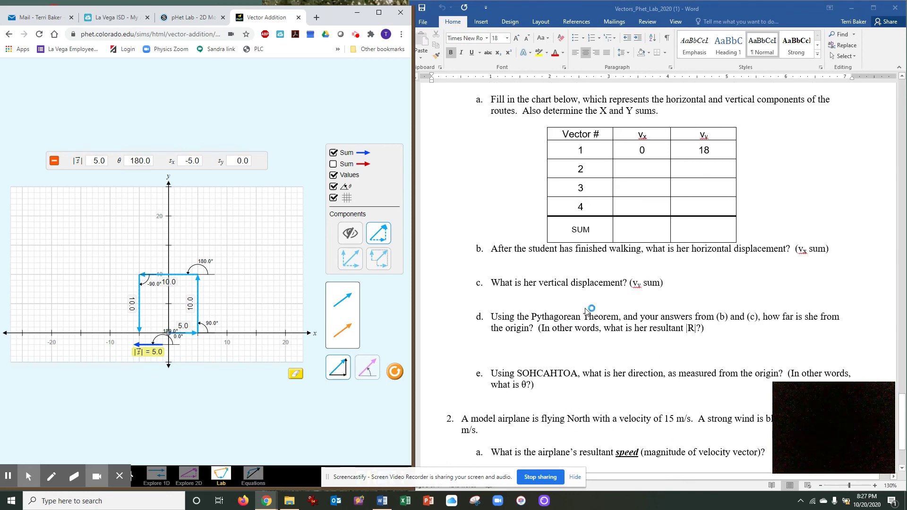
scroll(586, 312, up, 3)
scroll(586, 312, up, 1)
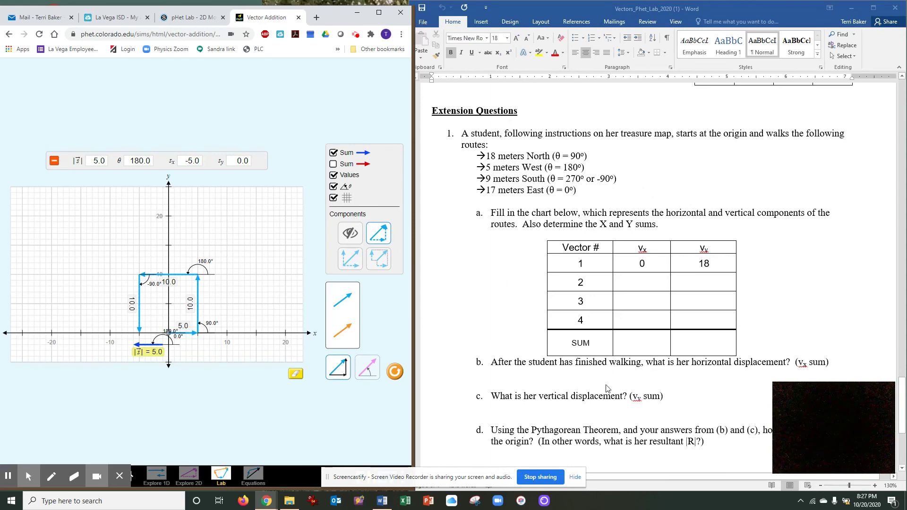
scroll(571, 265, down, 2)
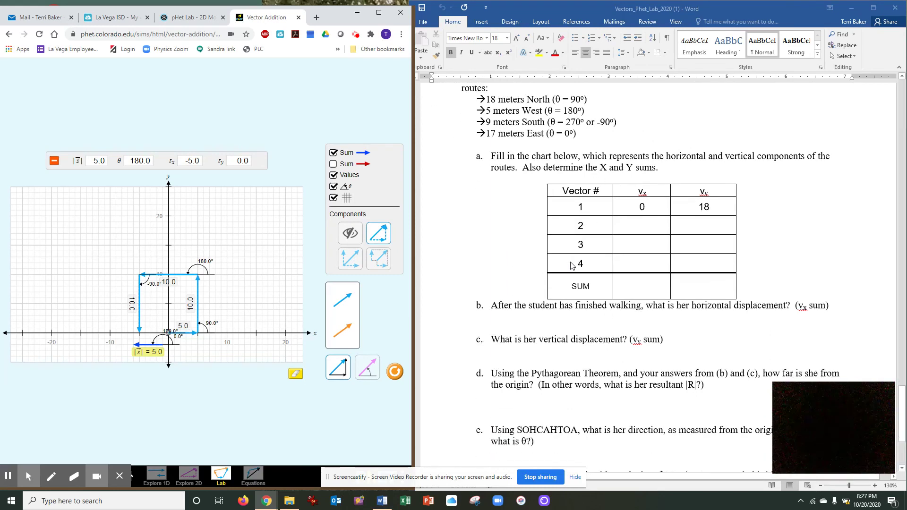
scroll(573, 264, down, 5)
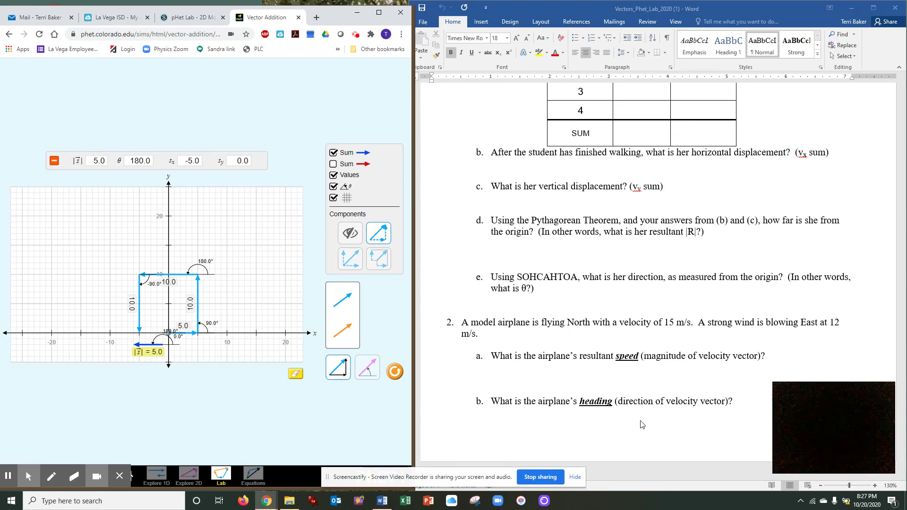
scroll(588, 299, up, 15)
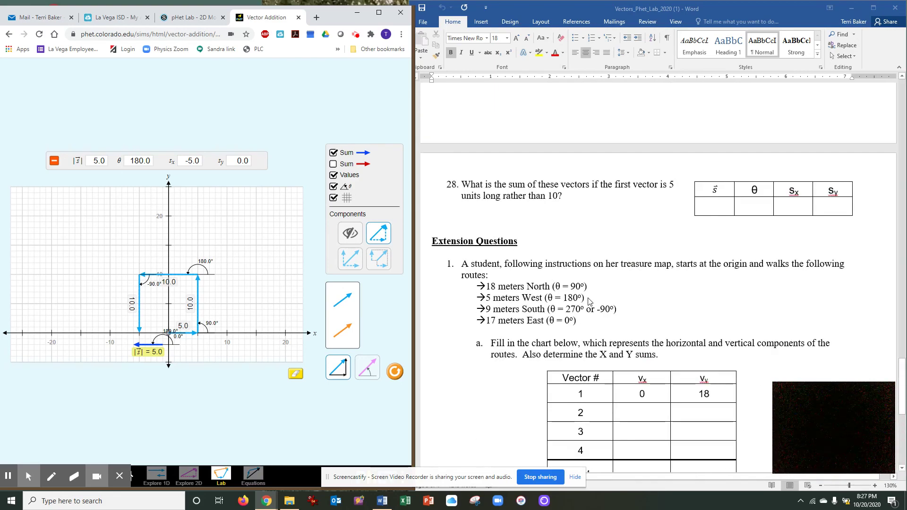
scroll(589, 301, up, 5)
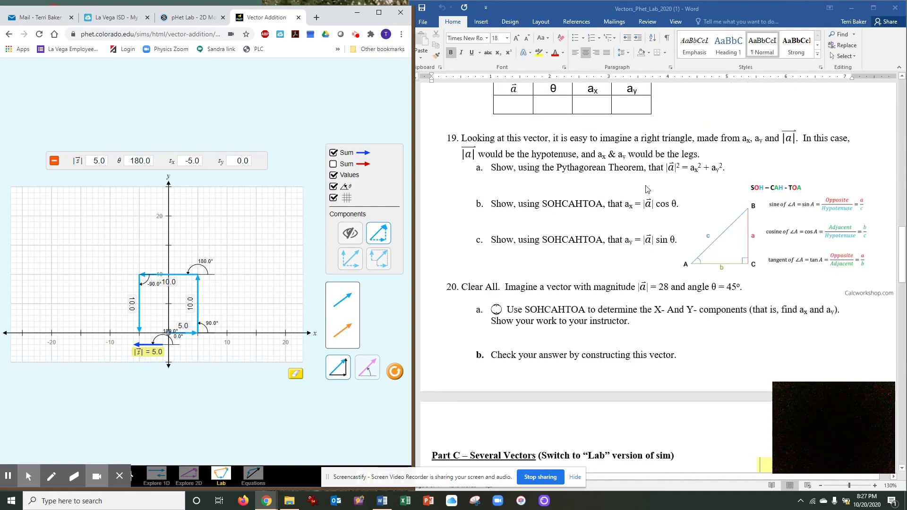
scroll(615, 371, down, 12)
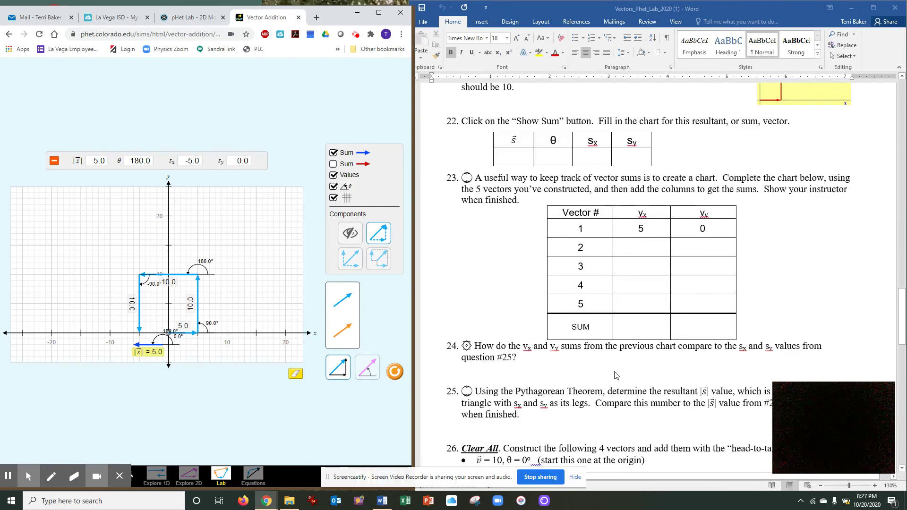
scroll(616, 375, down, 10)
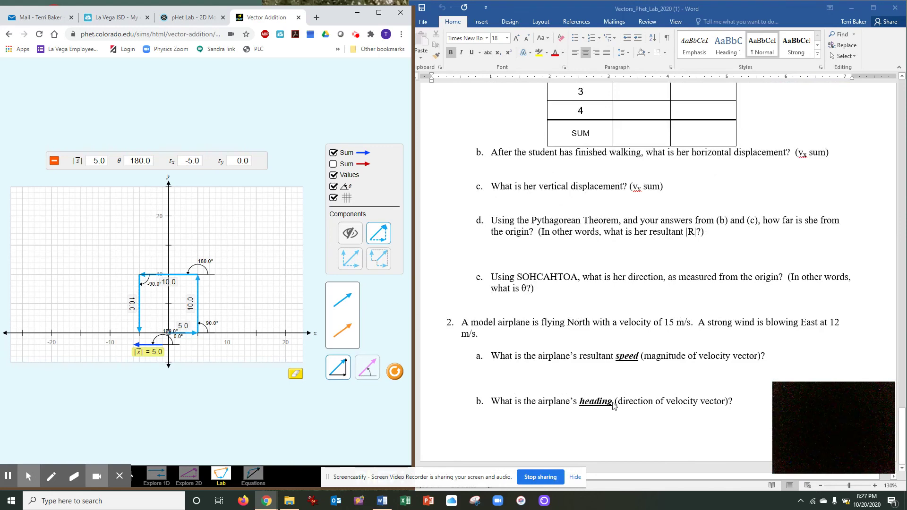